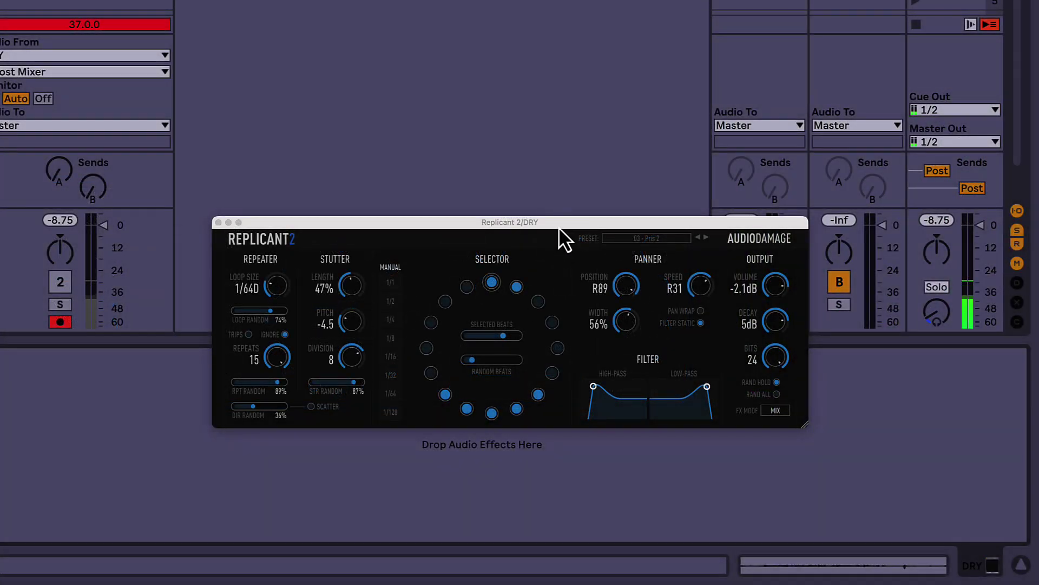
Step: Move the Replicant 2 window, audition 07 - Rachael and 08 - Deckard, then reload 03 - Pris 2
drag(559, 226, 485, 64)
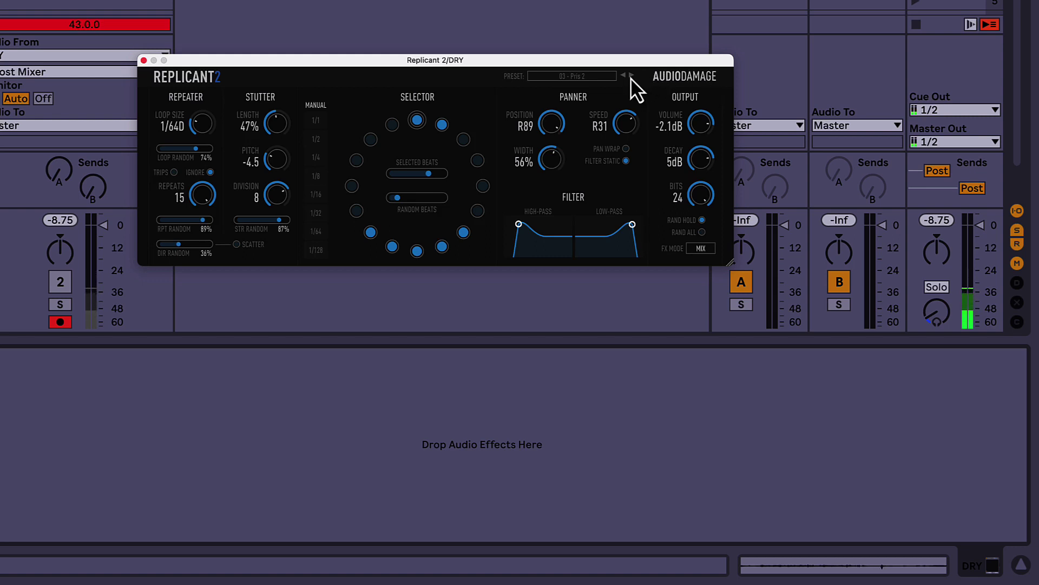
click(582, 78)
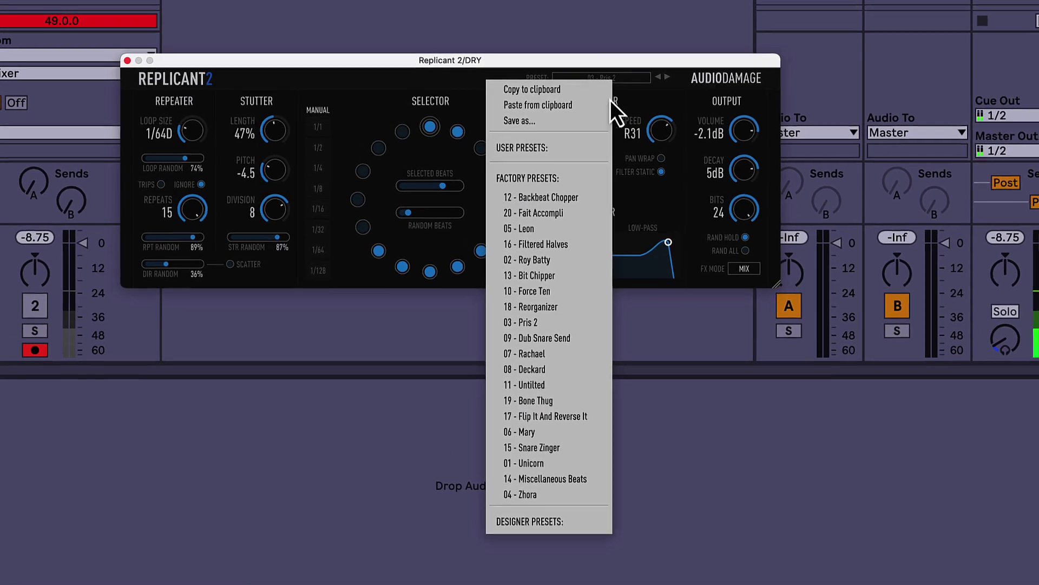
click(705, 79)
click(704, 79)
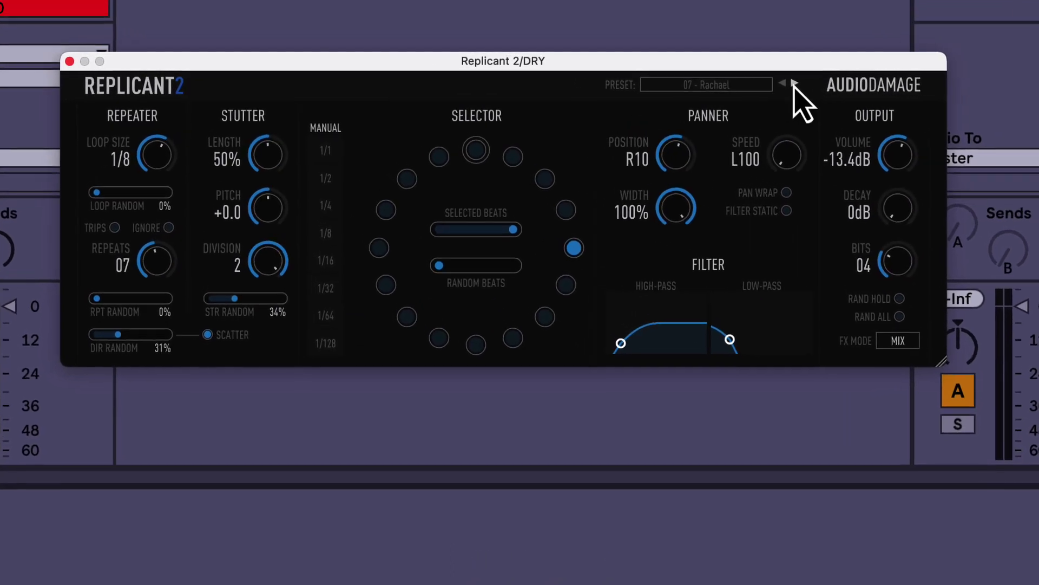
click(794, 83)
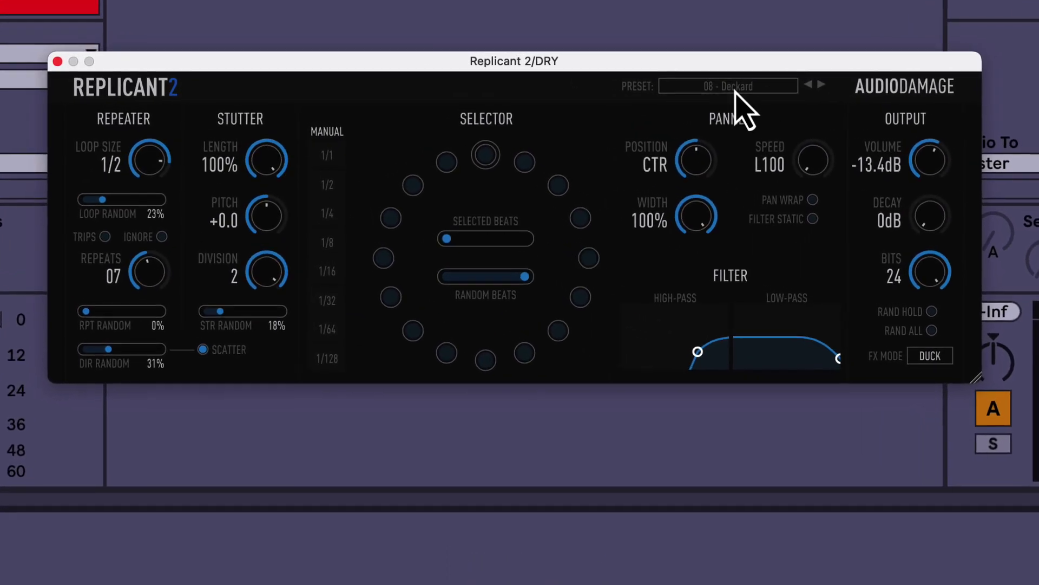
click(720, 84)
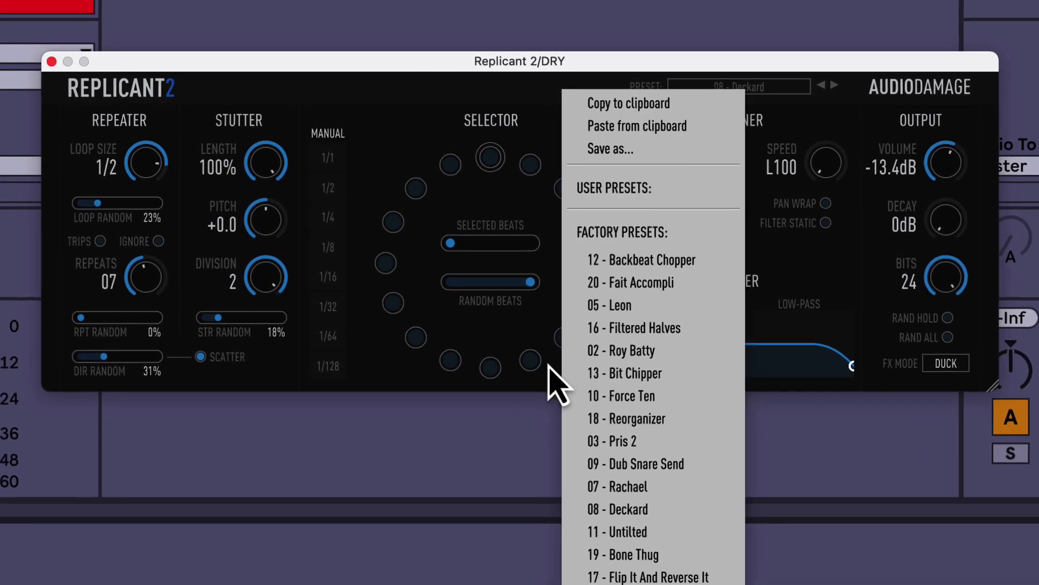
click(640, 441)
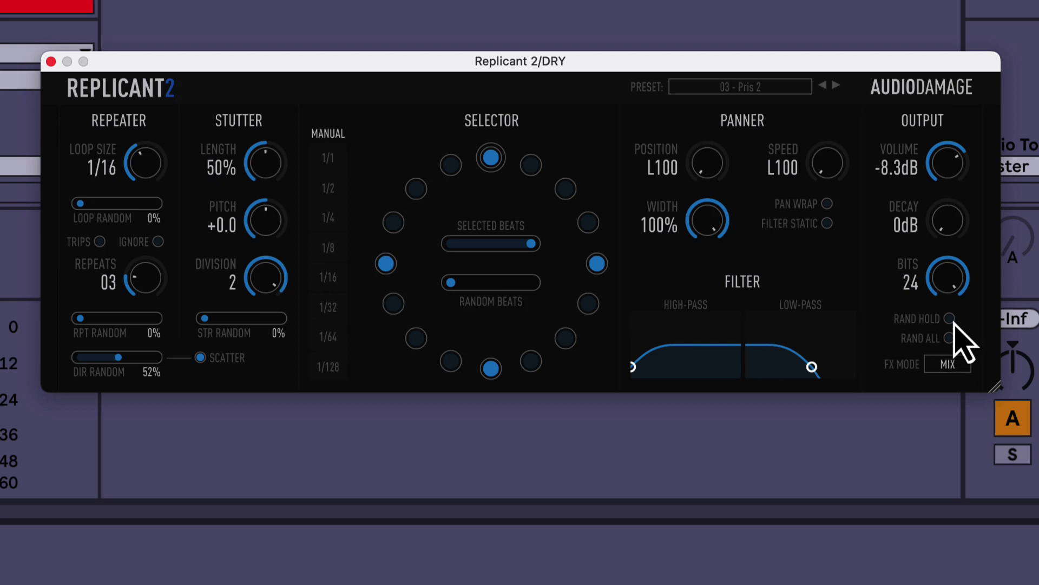
Step: Push the Pris 2 Output VOLUME knob up to -2.4 dB
drag(949, 179, 944, 136)
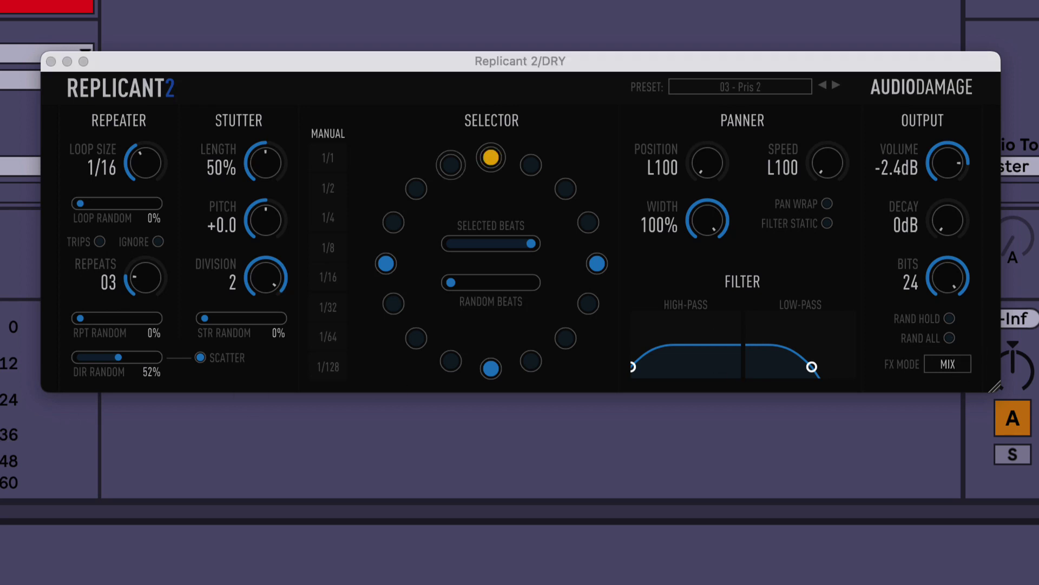
Step: Switch FX mode to SEND and add resonant peaks to the low-pass and high-pass filters
click(950, 365)
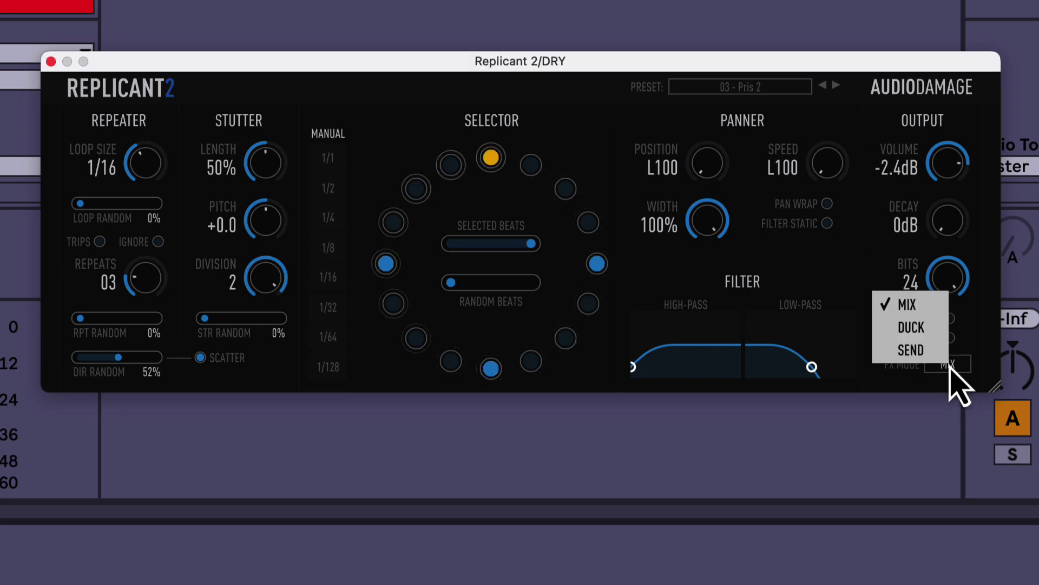
click(929, 350)
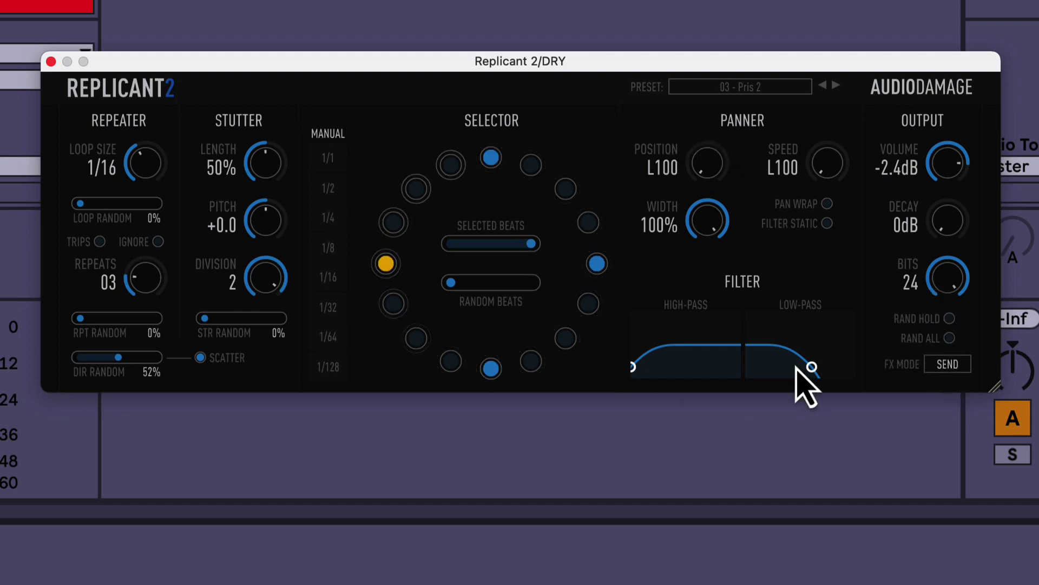
drag(812, 367, 818, 336)
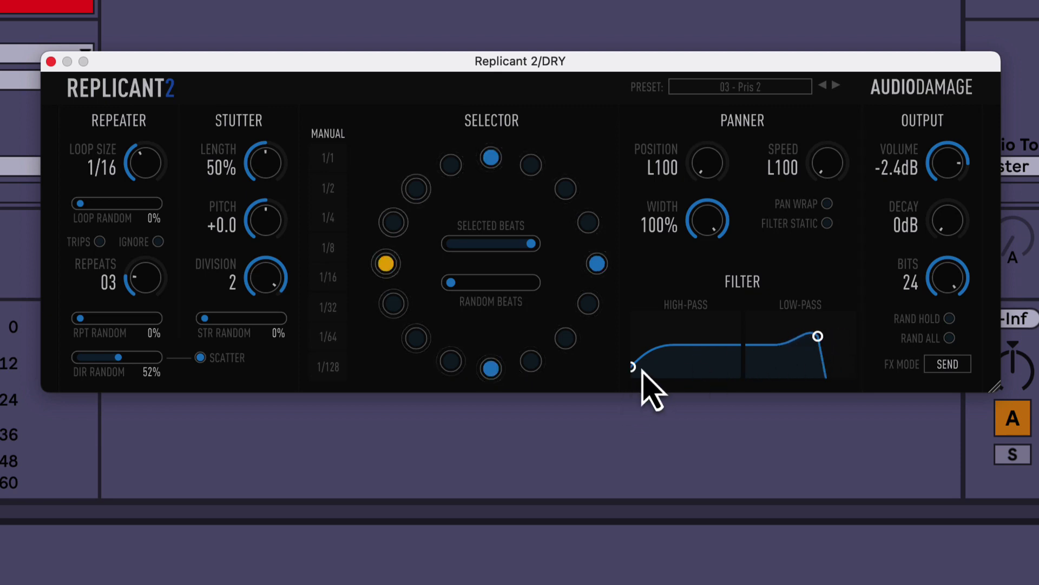
drag(641, 370, 711, 323)
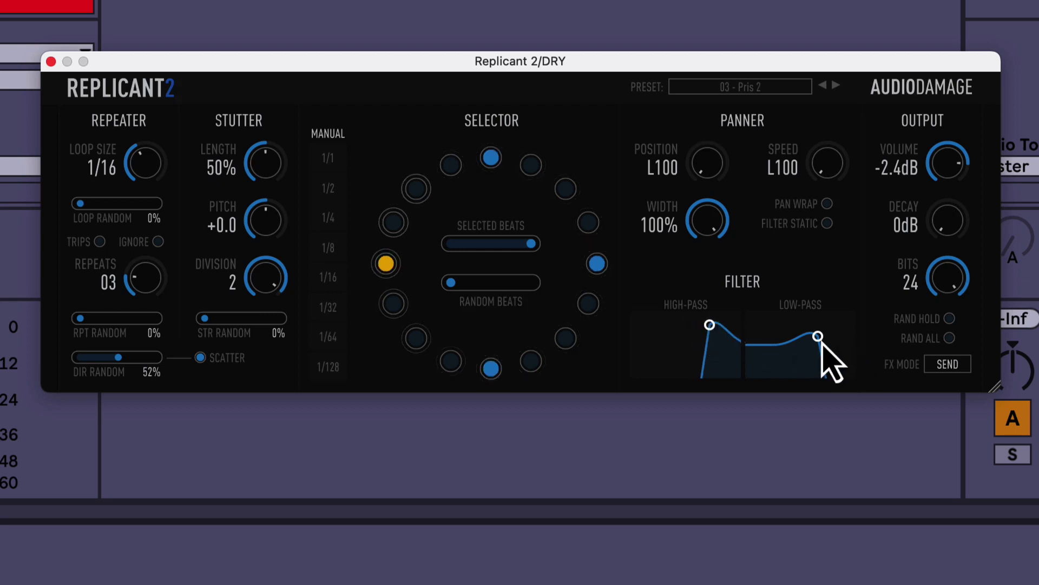
Step: Lower the low-pass cutoff and enable two more beats in the selector ring
drag(821, 345, 790, 353)
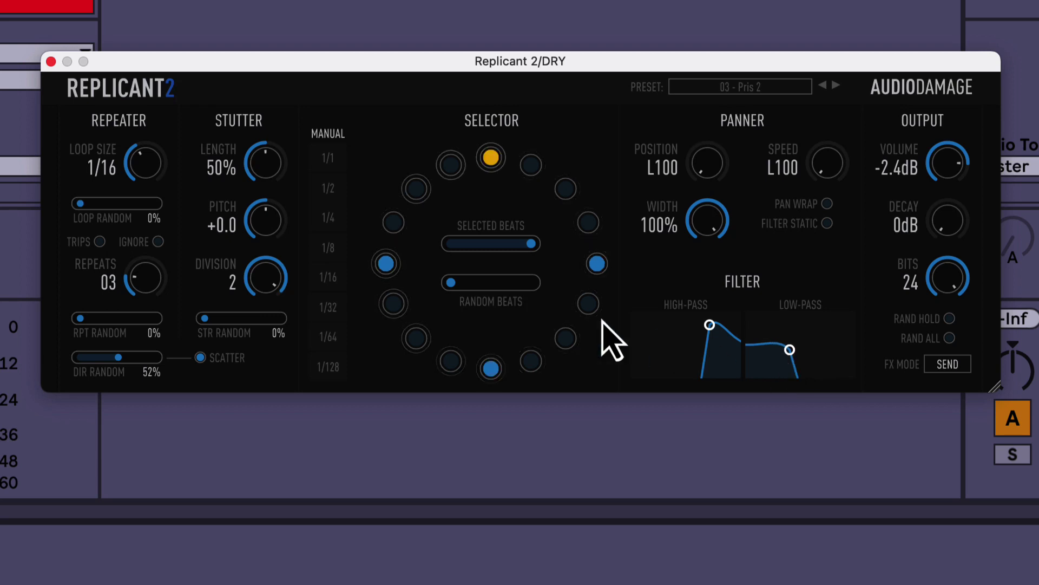
click(566, 340)
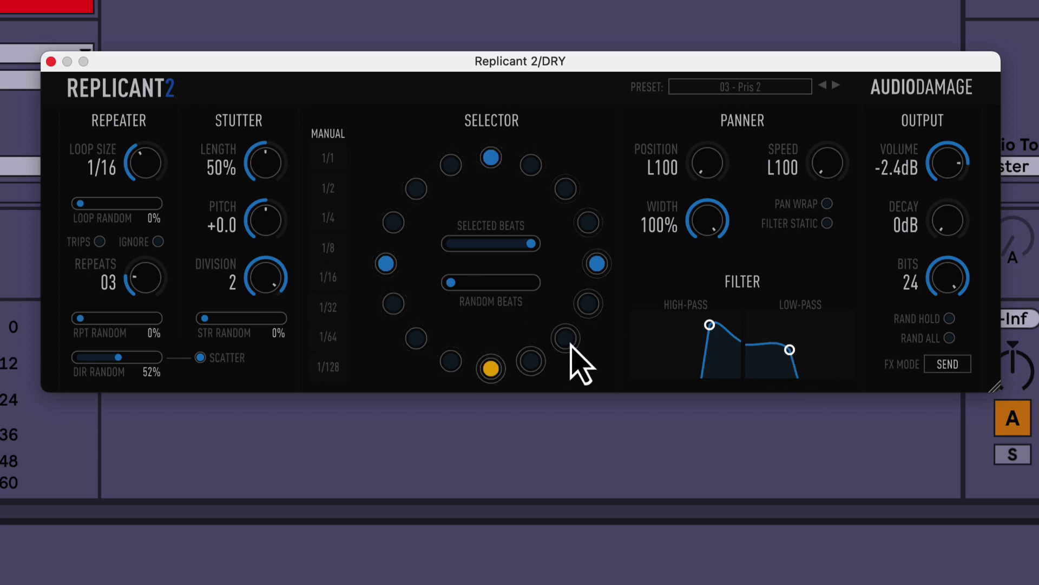
click(418, 192)
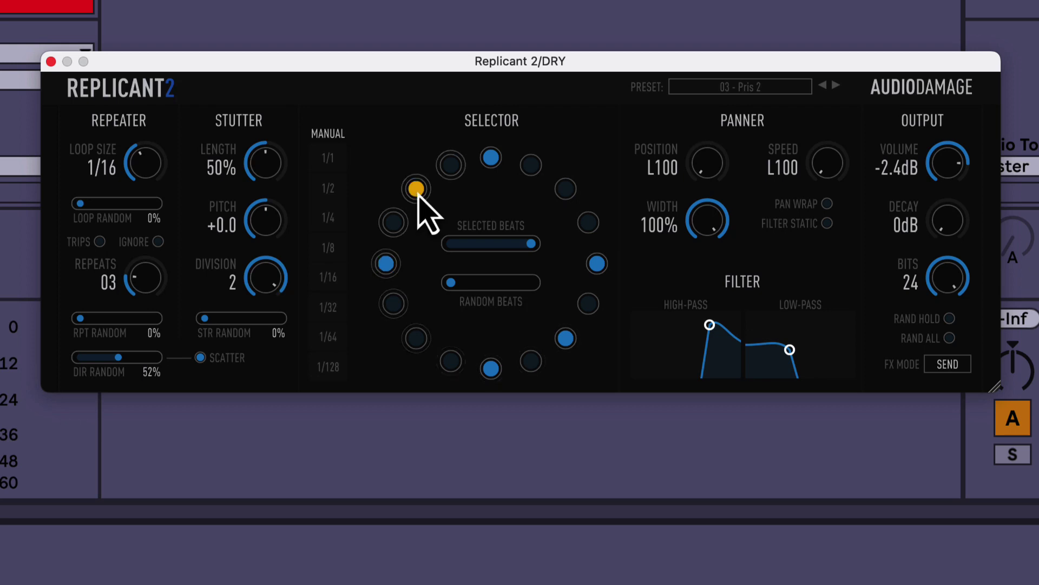
Step: Set output volume to 0.7 dB, loop size 1/4D and loop randomness about 74%
drag(946, 151, 940, 142)
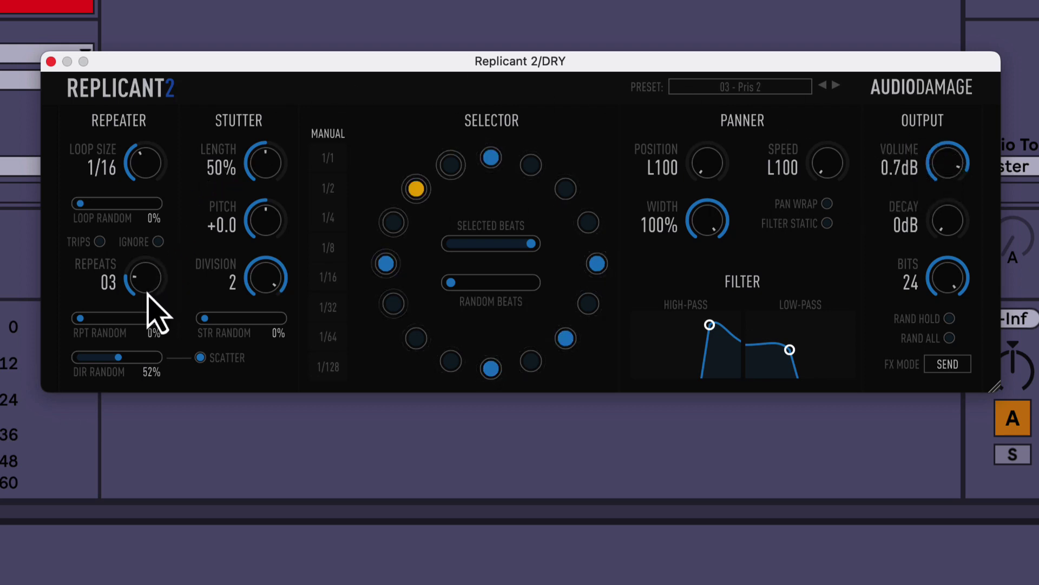
drag(146, 292, 116, 287)
drag(100, 209, 156, 65)
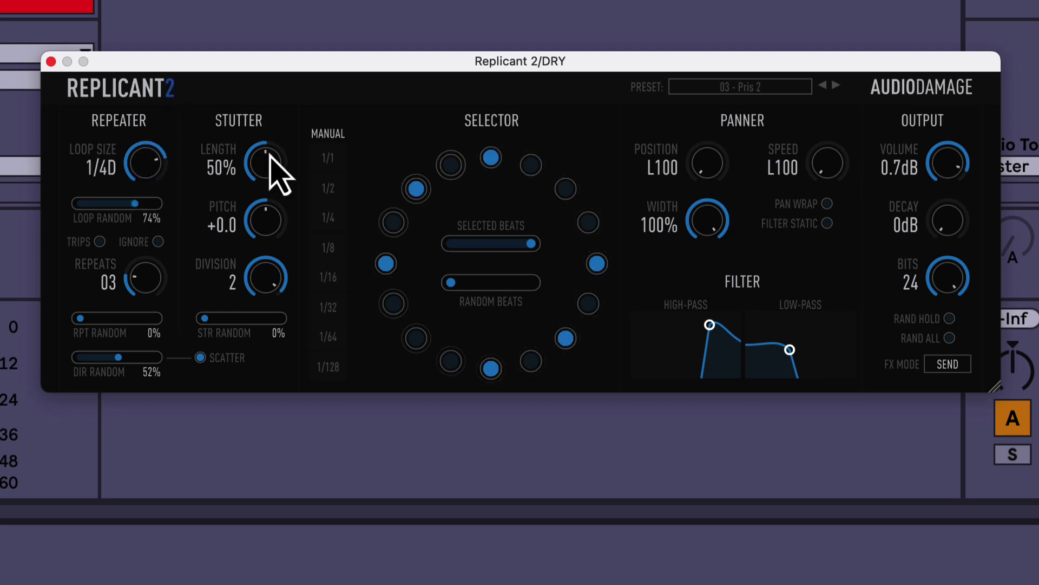
Step: Set stutter length to 28%, division 16, and stutter randomness to full
drag(271, 167, 262, 145)
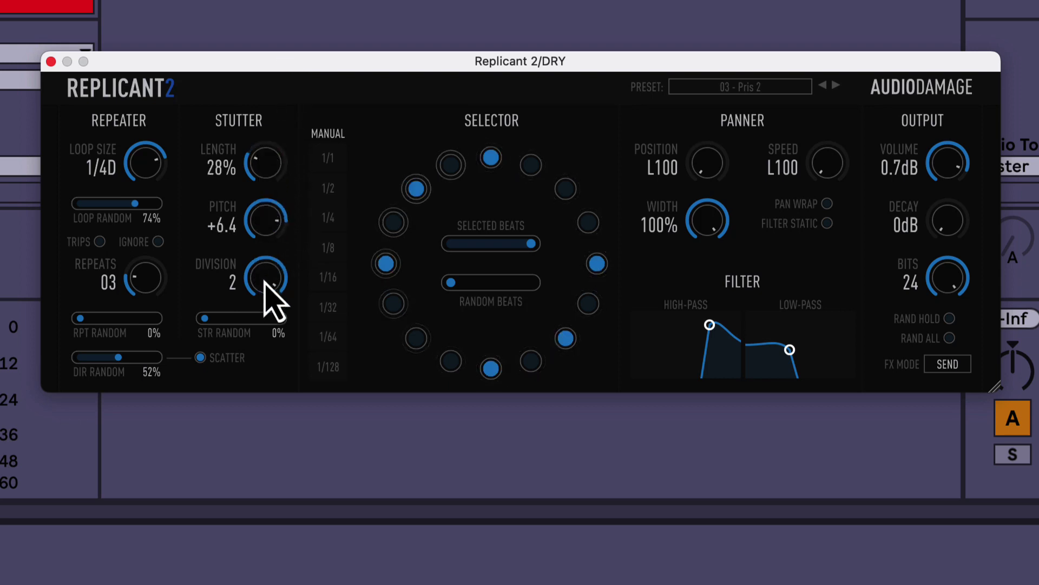
drag(265, 283, 260, 401)
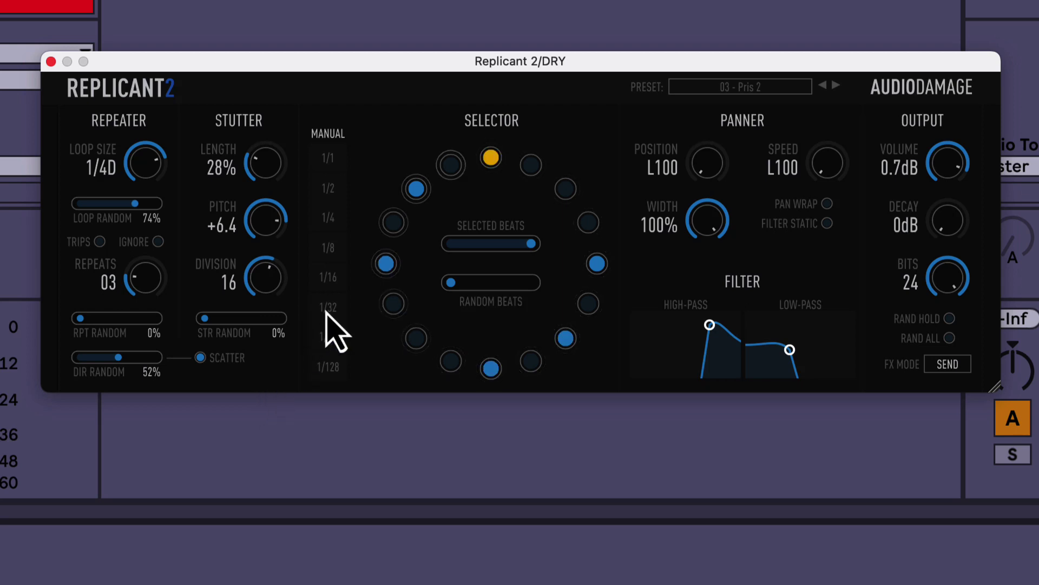
drag(209, 319, 295, 325)
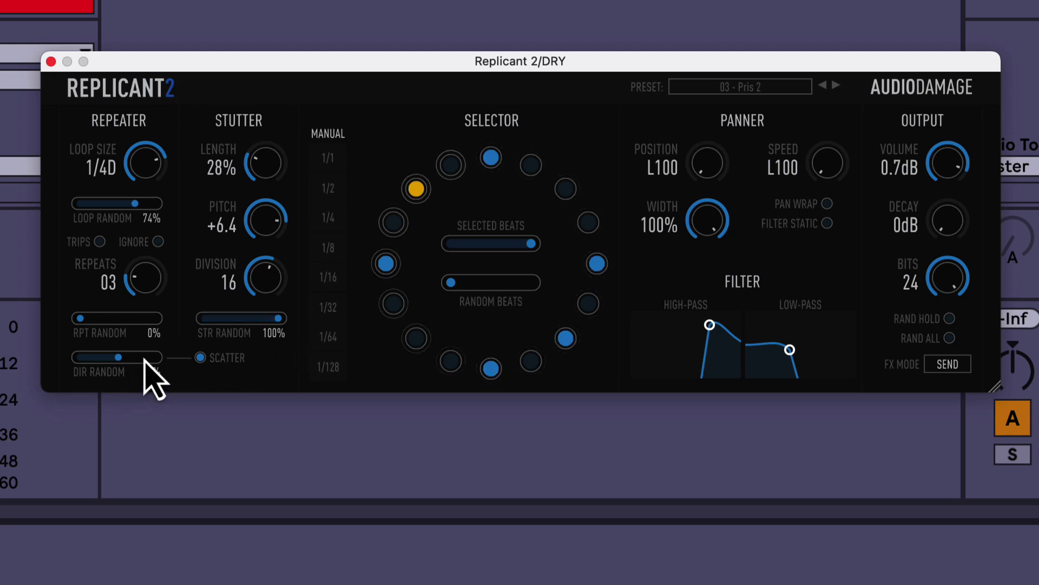
Step: Raise direction and repeat randomness to 89%, add random beats, and set panner position L31, speed L44
drag(146, 360, 152, 357)
drag(139, 319, 154, 319)
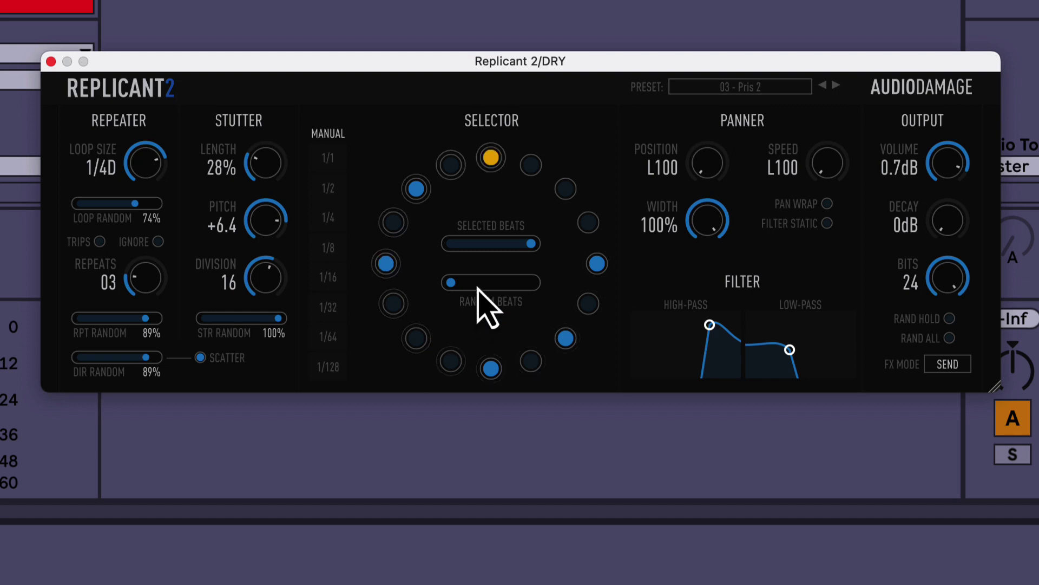
drag(475, 284, 519, 282)
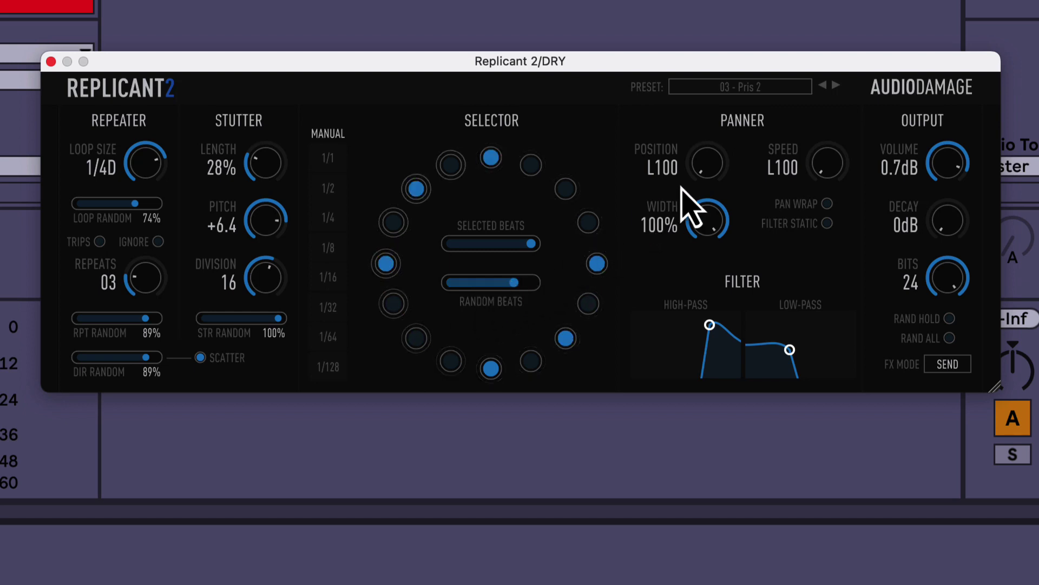
drag(705, 170, 691, 88)
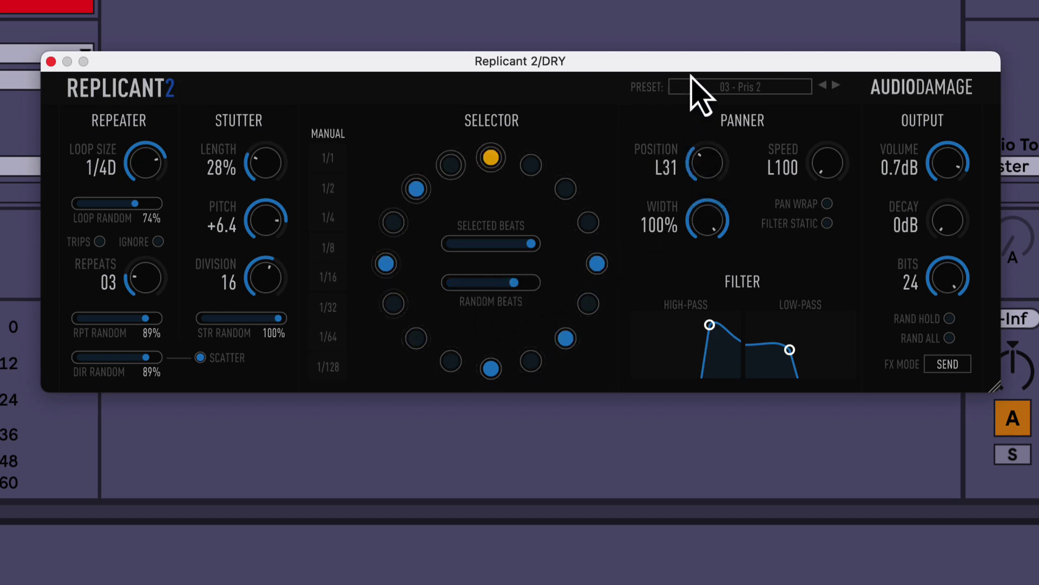
drag(823, 163, 815, 52)
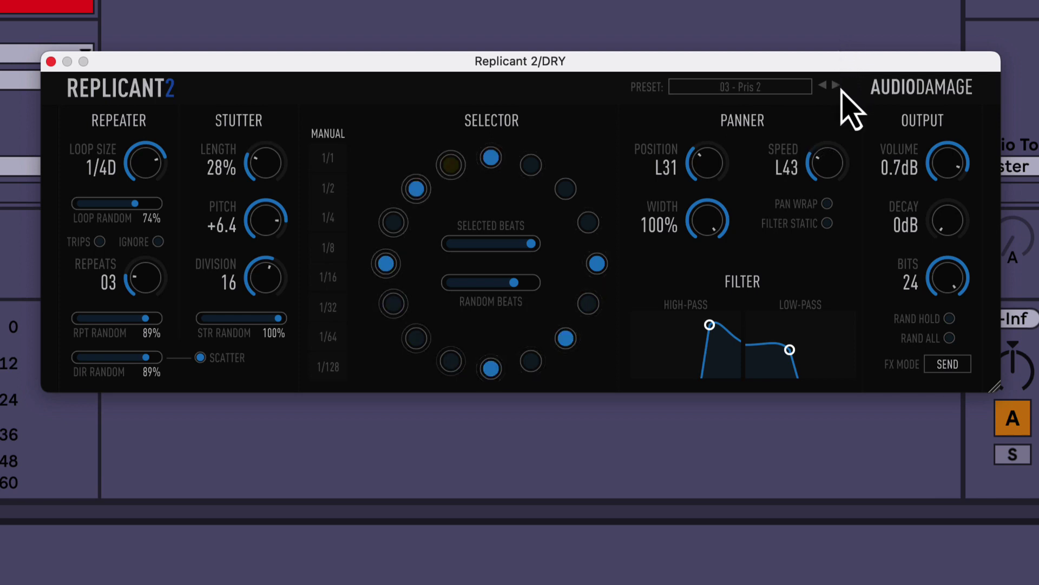
Step: Enable FILTER STATIC in the Panner section
click(827, 223)
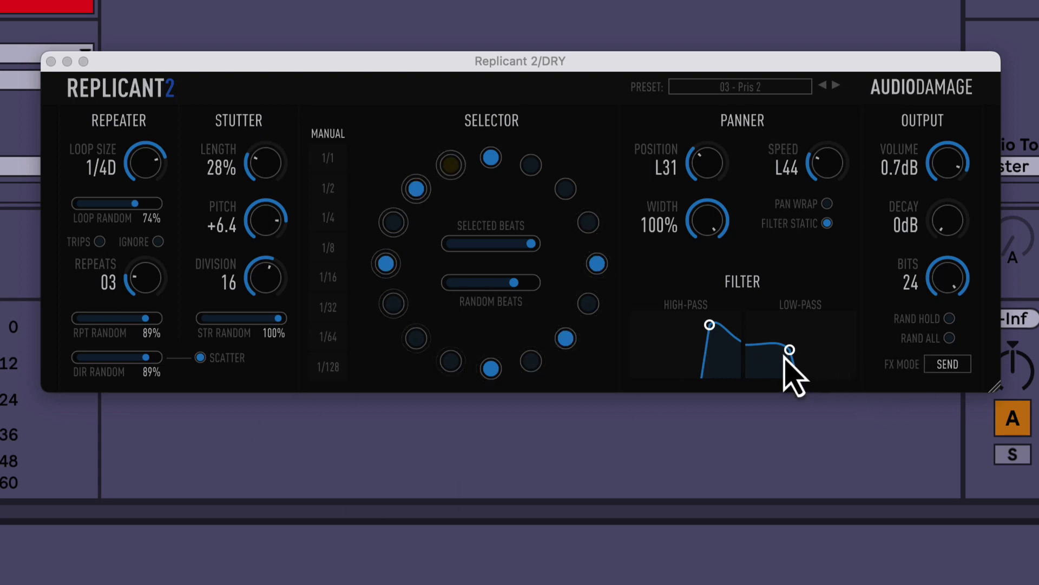
Step: Open the low-pass higher, enable two right-side selector beats, and set stutter pitch to +8.2
drag(790, 350, 835, 347)
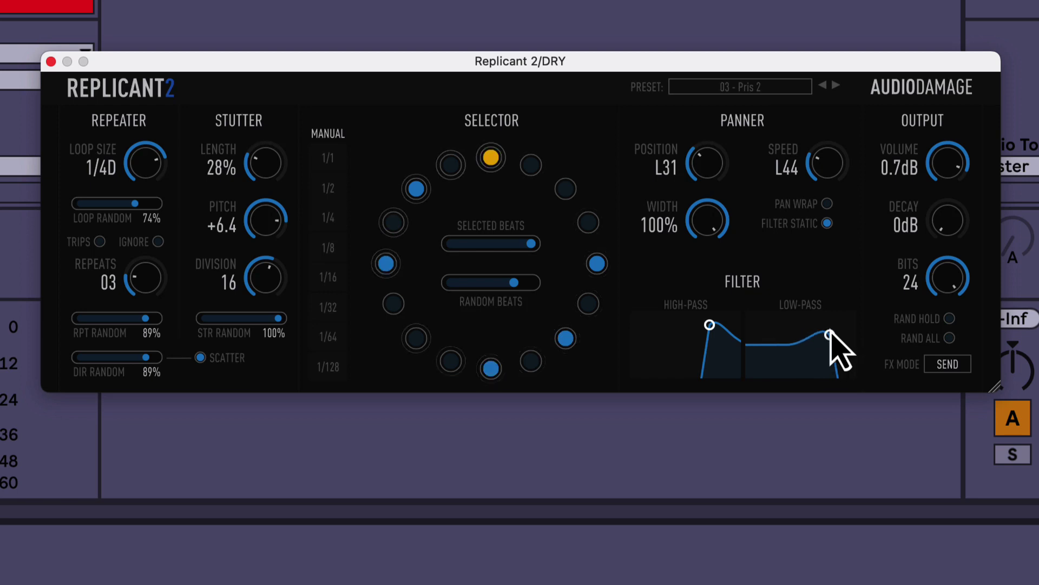
click(532, 166)
click(565, 188)
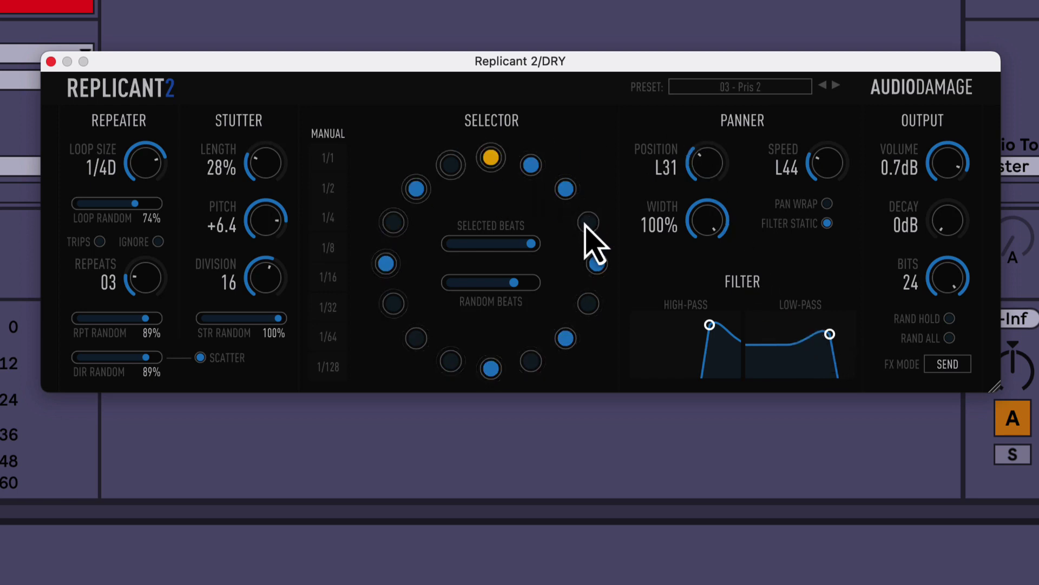
drag(270, 233, 264, 202)
Step: Load the 07 - Rachael preset and set its FX mode to Send
click(835, 85)
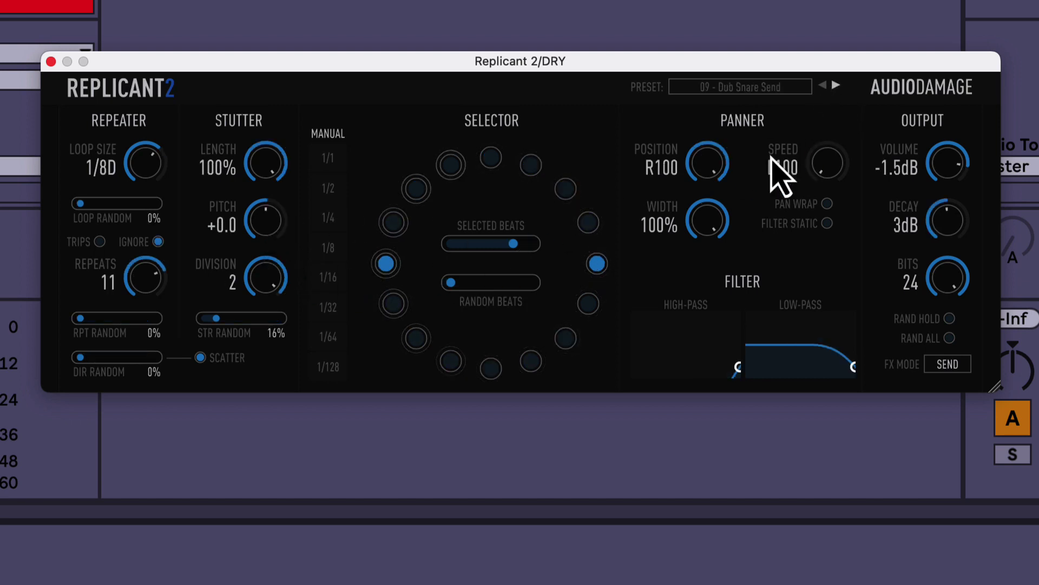
click(836, 85)
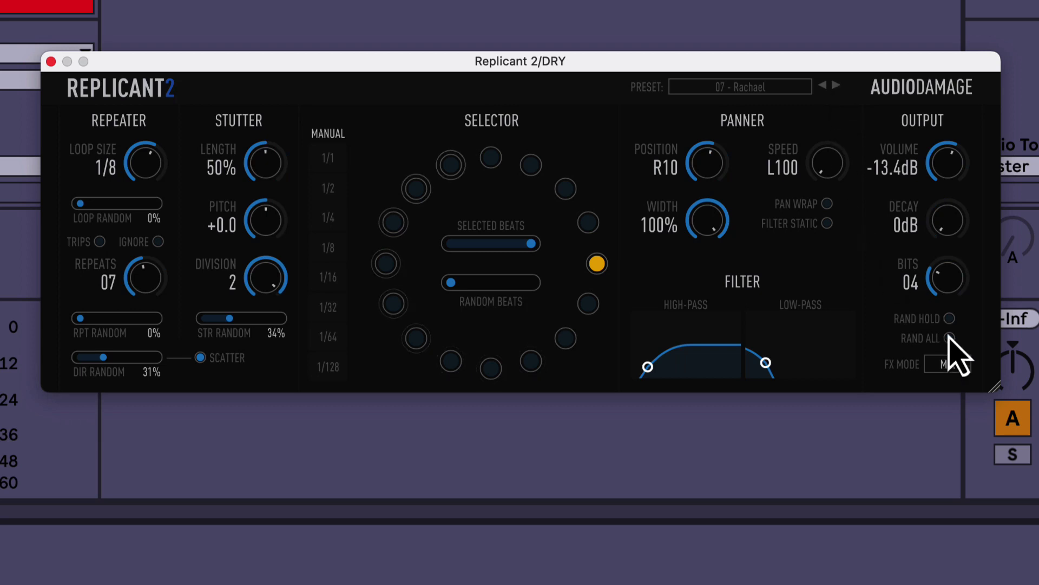
click(947, 363)
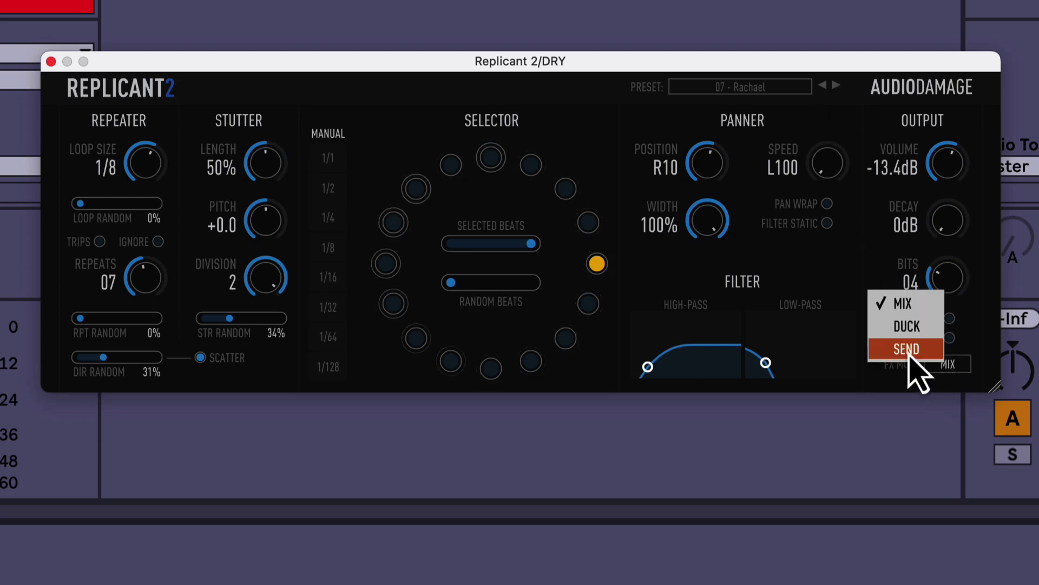
click(910, 352)
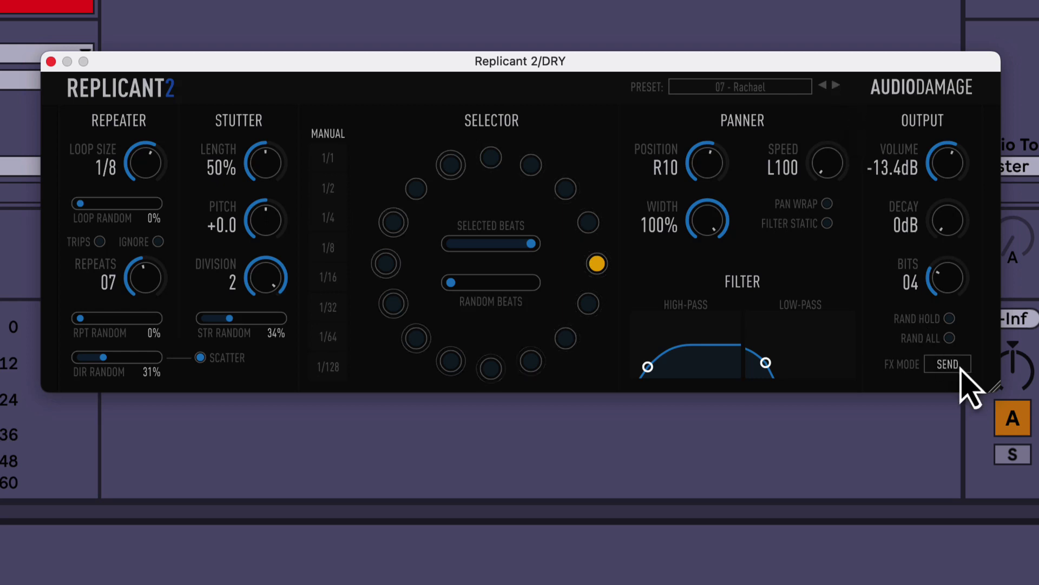
Step: Load 08 - Deckard in Send mode with resonant filter peaks and pan position R67
click(836, 86)
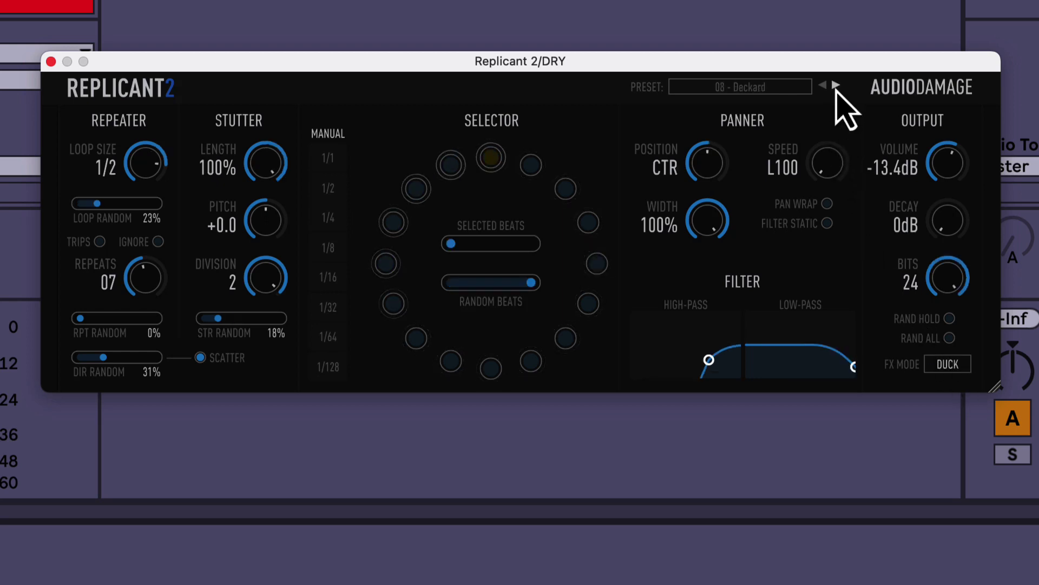
click(945, 366)
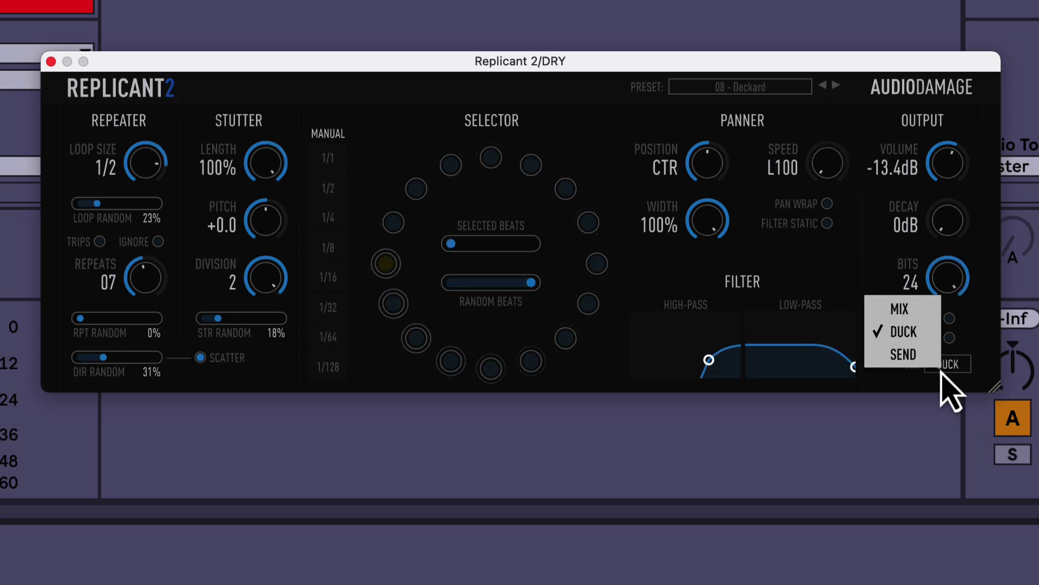
click(913, 360)
drag(709, 360, 668, 333)
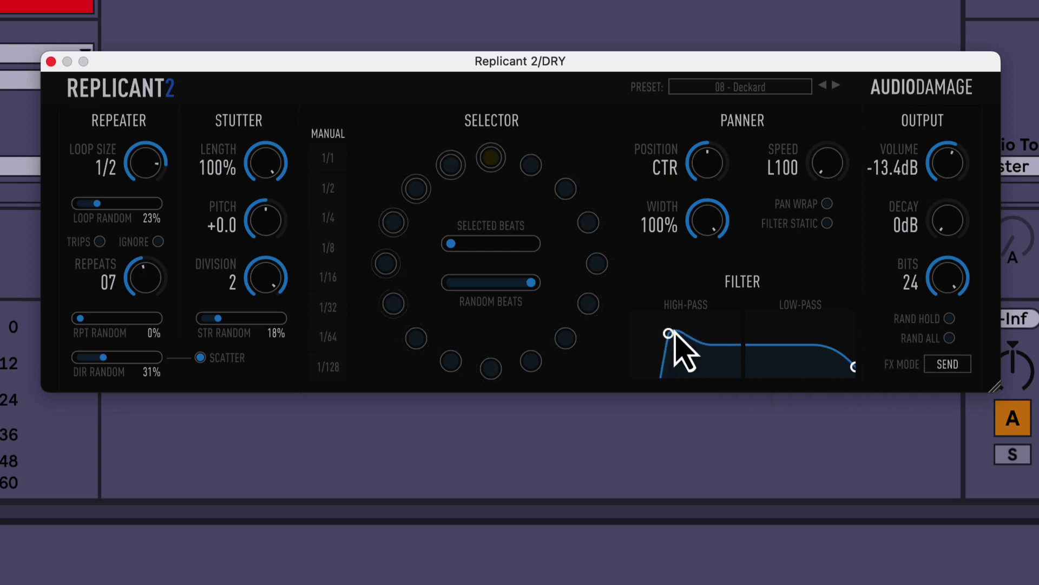
drag(854, 367, 810, 324)
drag(700, 163, 731, 88)
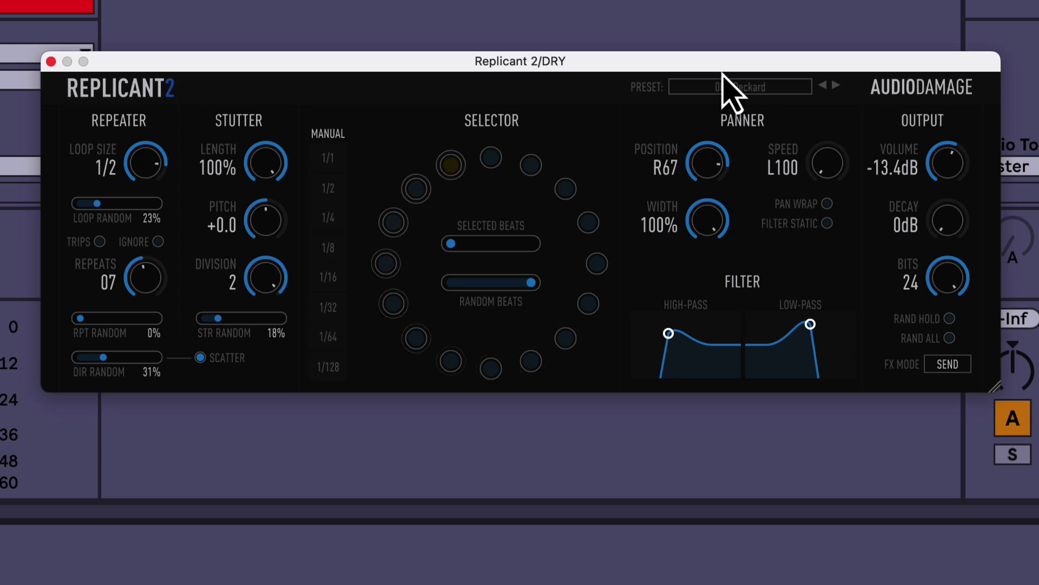
Step: On 11 - Untitled, peak the high-pass filter, randomize all parameters, and add a selector beat
click(836, 87)
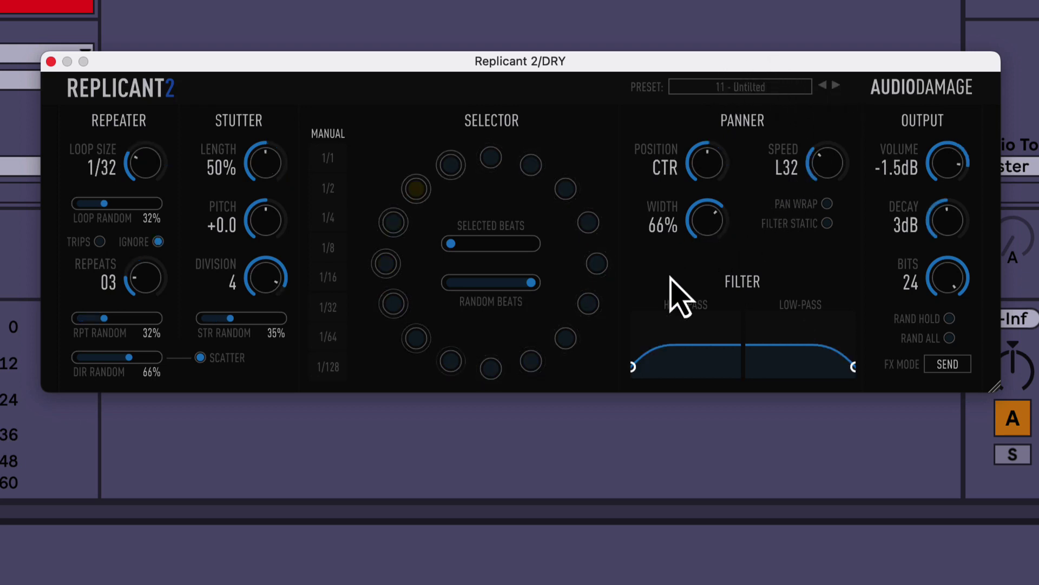
drag(641, 352, 677, 323)
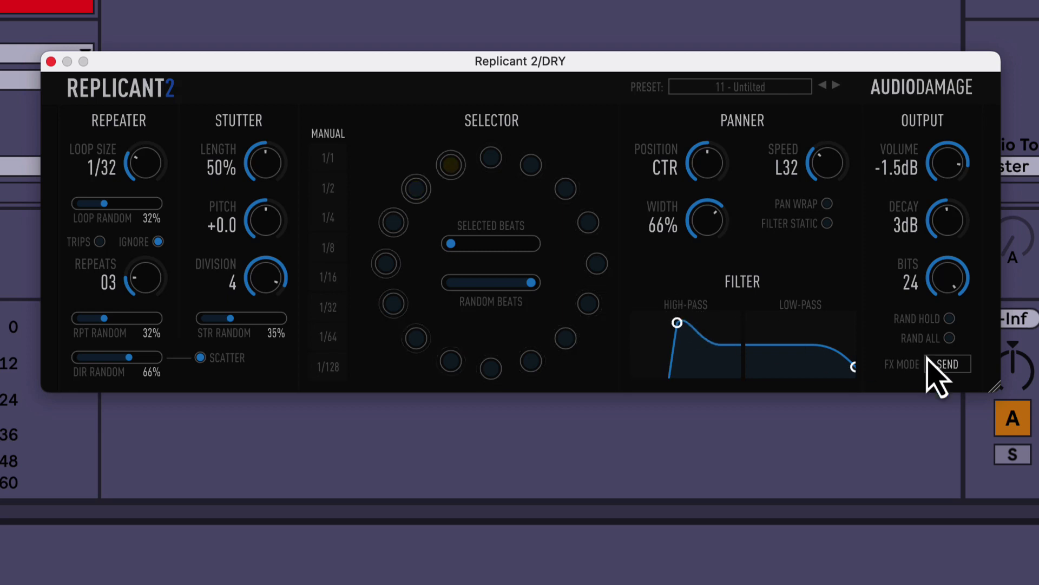
click(949, 338)
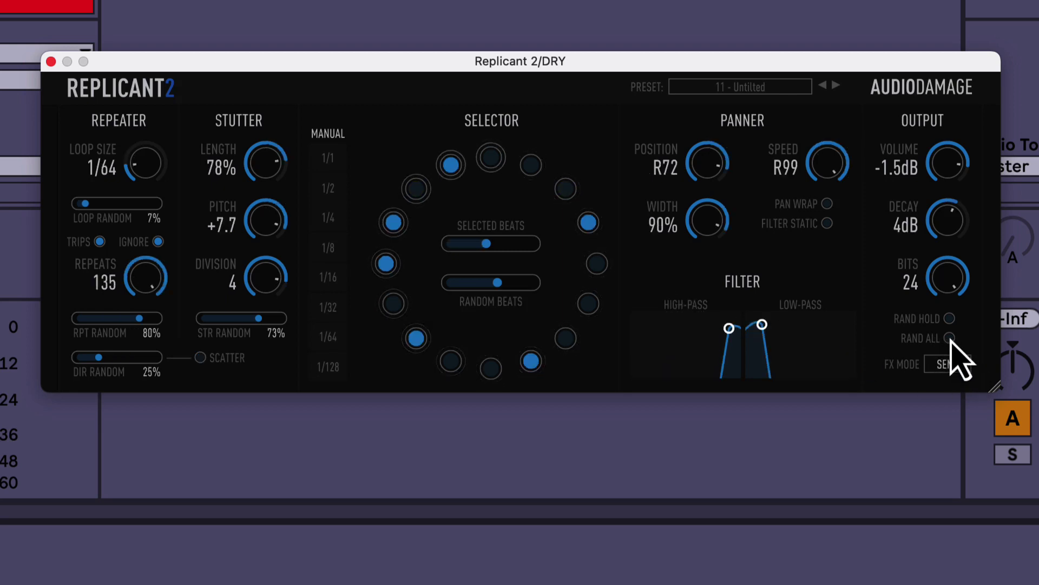
click(586, 304)
Step: Load 19 - Bone Thug and raise both low-pass and high-pass filters into resonant peaks
click(838, 87)
click(838, 86)
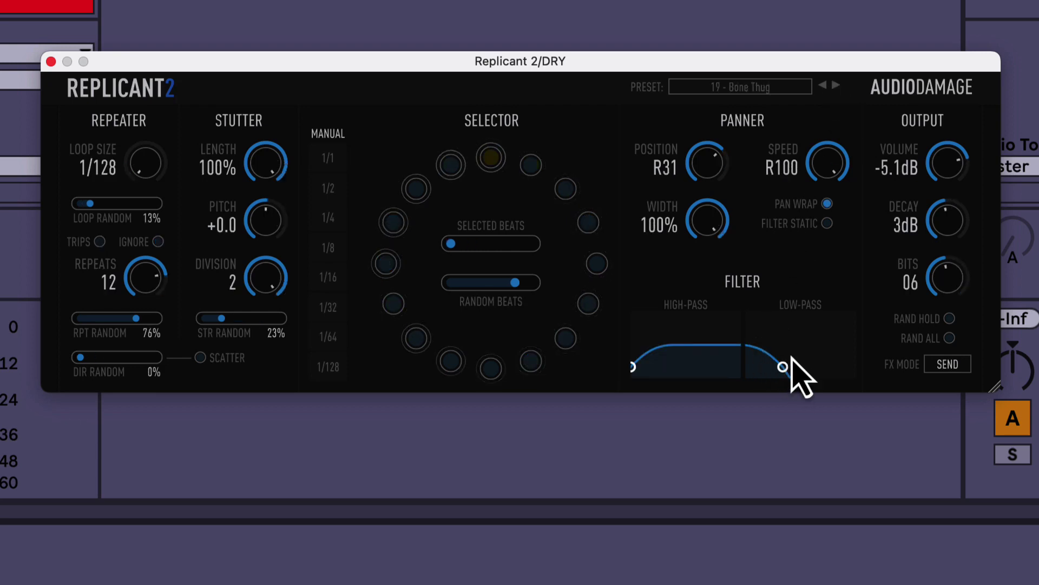
drag(785, 366, 824, 324)
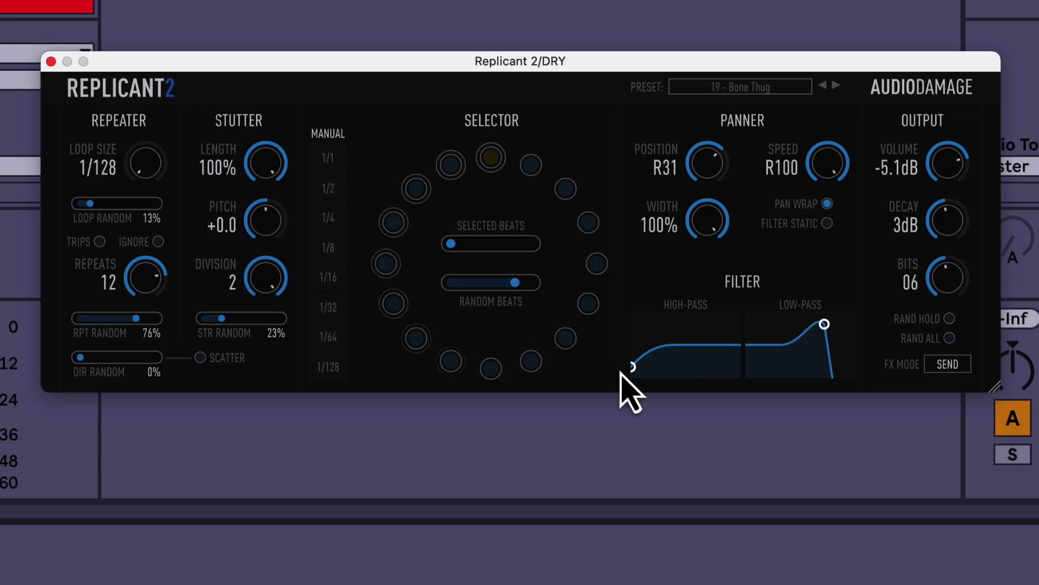
drag(629, 368, 675, 330)
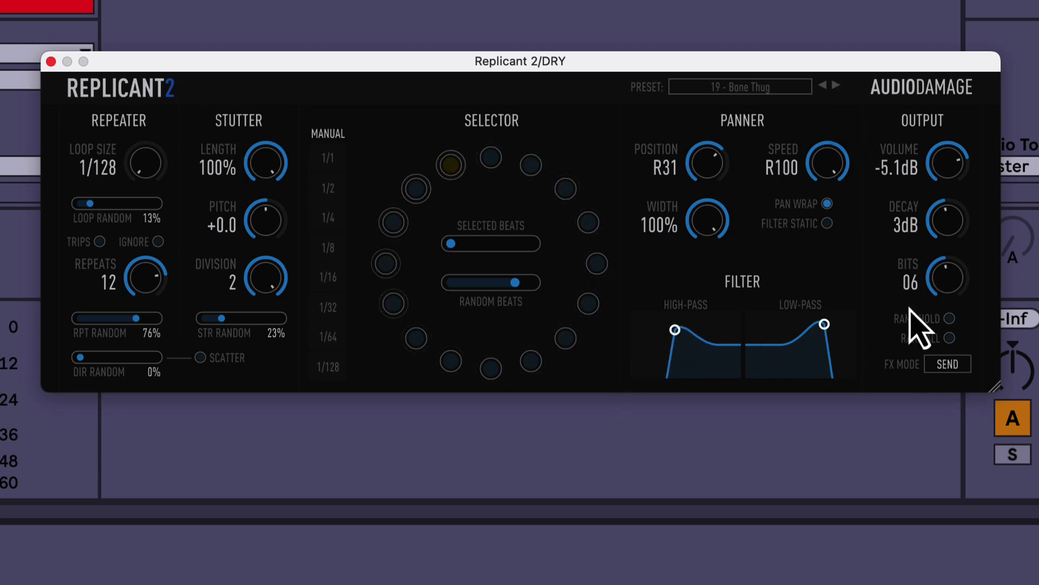
Step: Switch FX mode to Mix and narrow the filter band between the two cutoffs
click(947, 368)
click(905, 311)
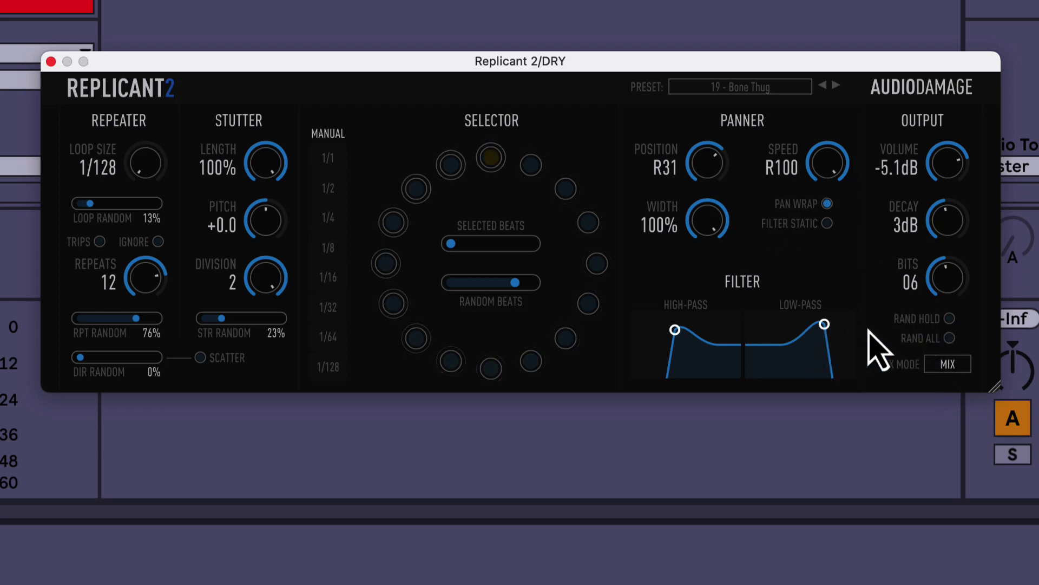
drag(868, 331, 796, 313)
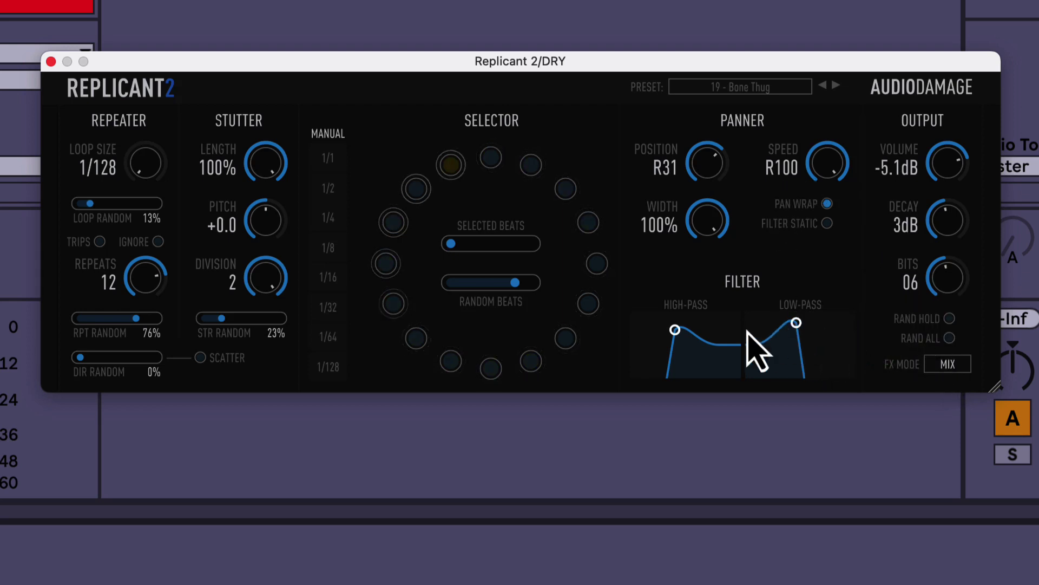
drag(675, 330, 709, 320)
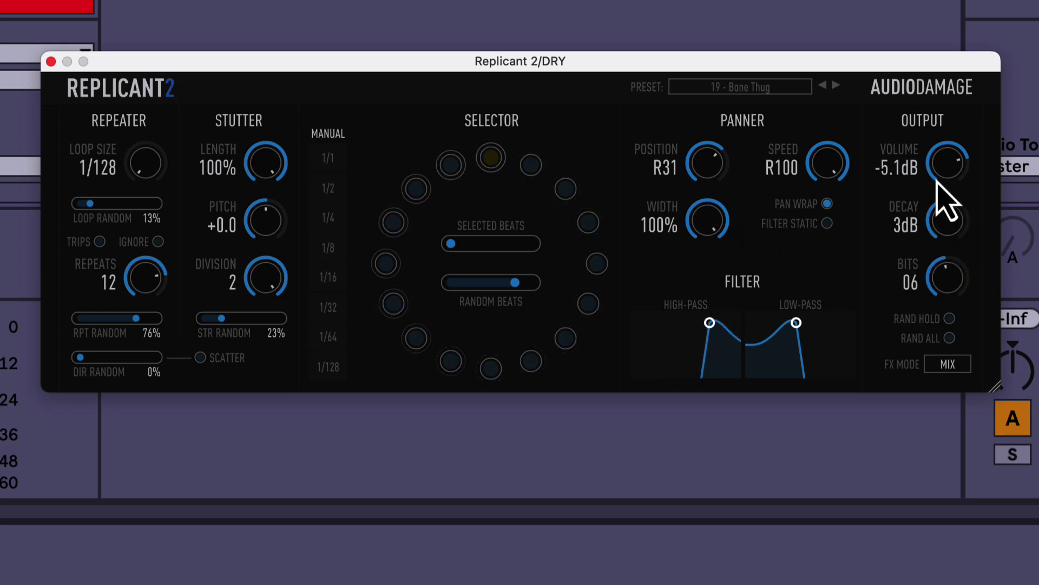
scroll(952, 141, up, 5)
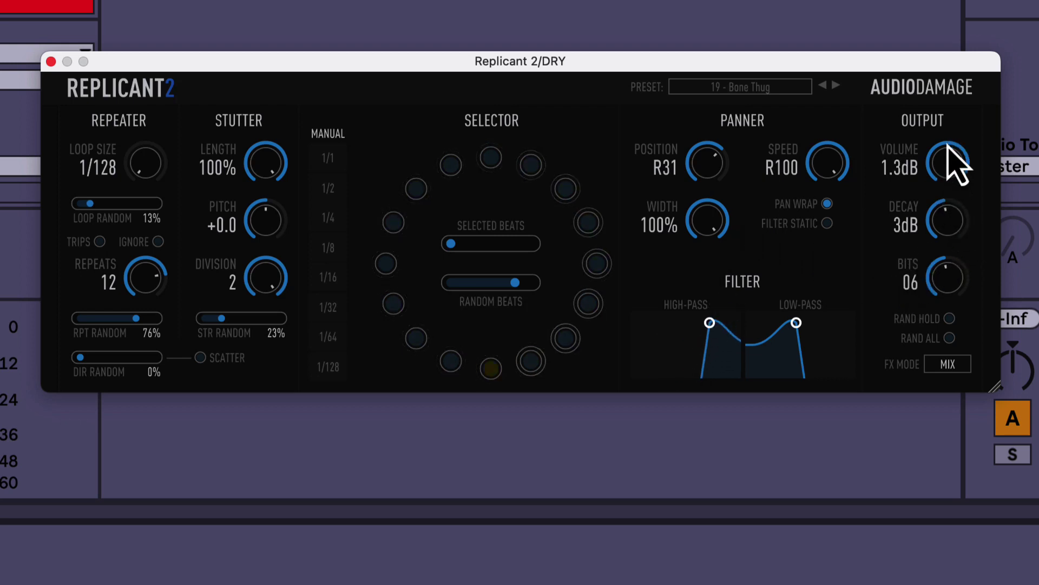
Step: Randomize all parameters twice and switch the FX mode to Send
click(950, 339)
click(949, 339)
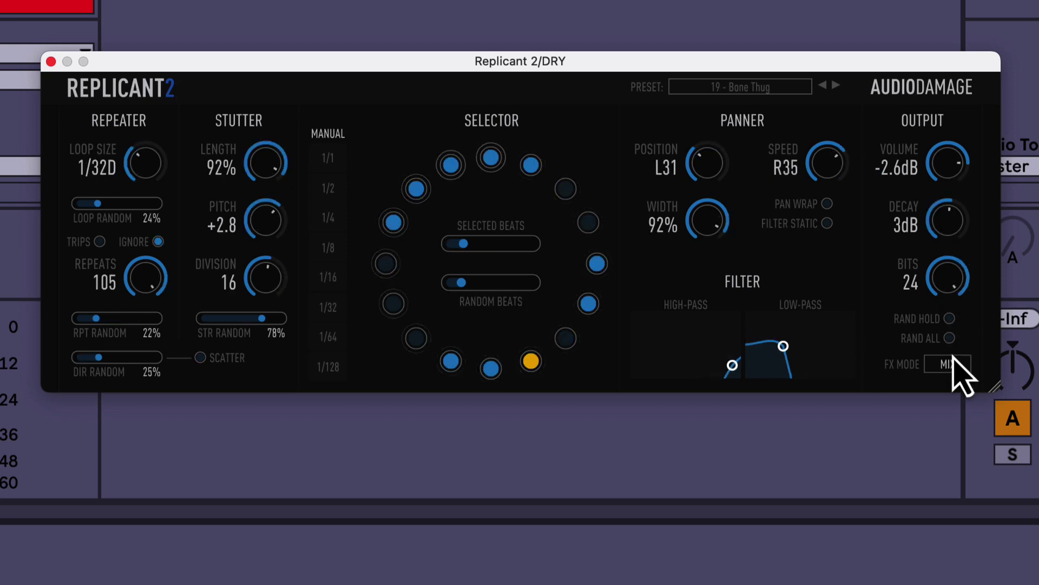
click(954, 366)
click(940, 373)
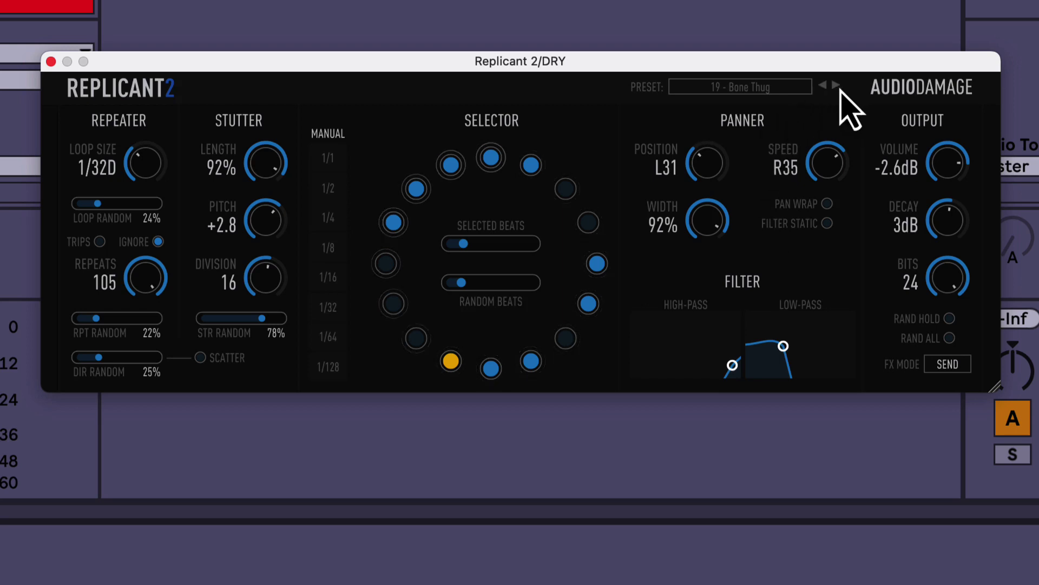
Step: Load 17 - Flip It And Reverse It and give both filters resonant peaks
click(837, 87)
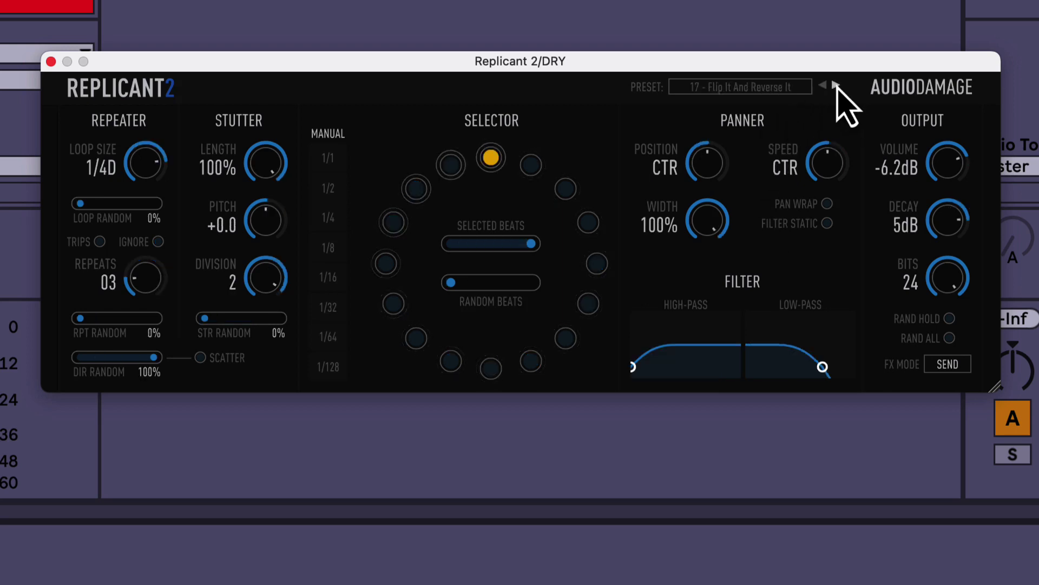
drag(632, 367, 673, 320)
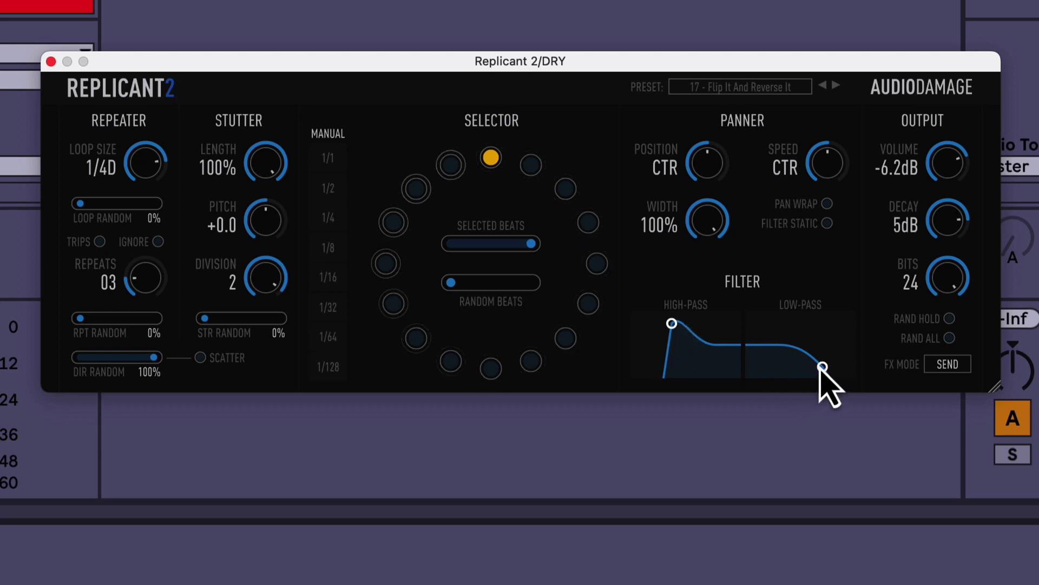
drag(823, 367, 845, 323)
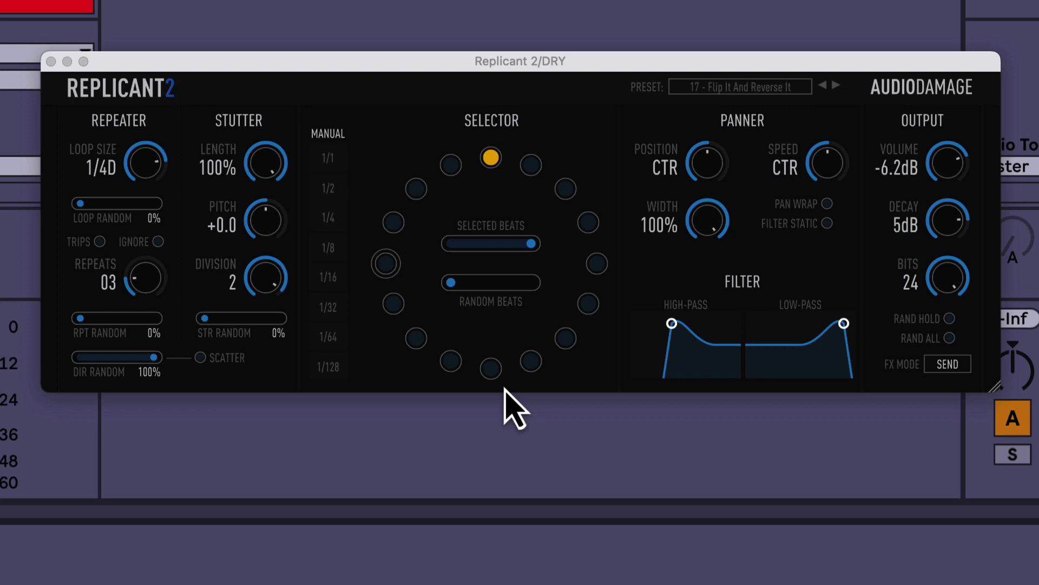
Step: Load 06 - Mary and raise the low-pass and high-pass filters into resonant peaks
click(836, 85)
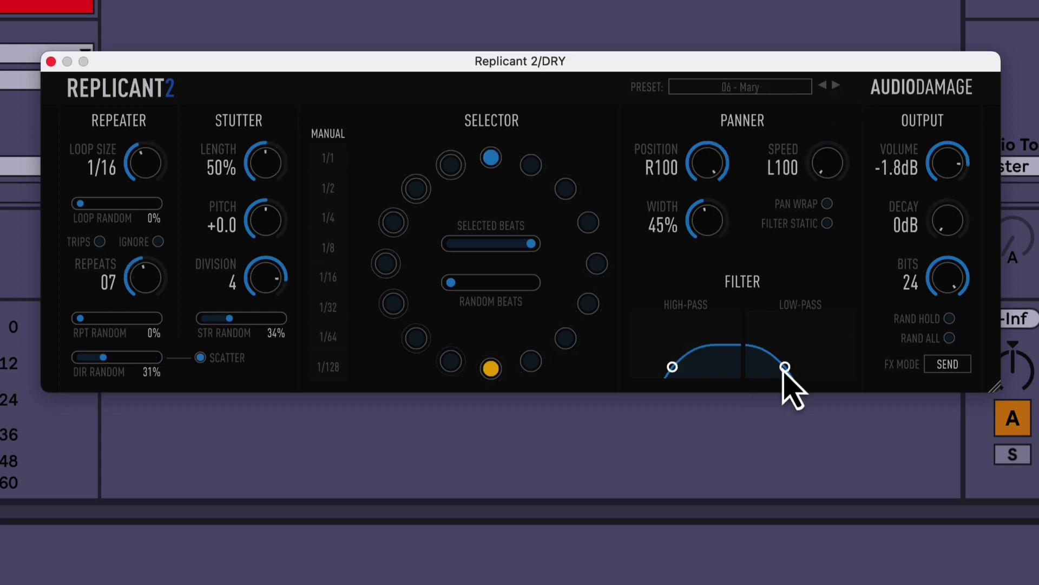
drag(787, 366, 823, 327)
drag(673, 366, 661, 338)
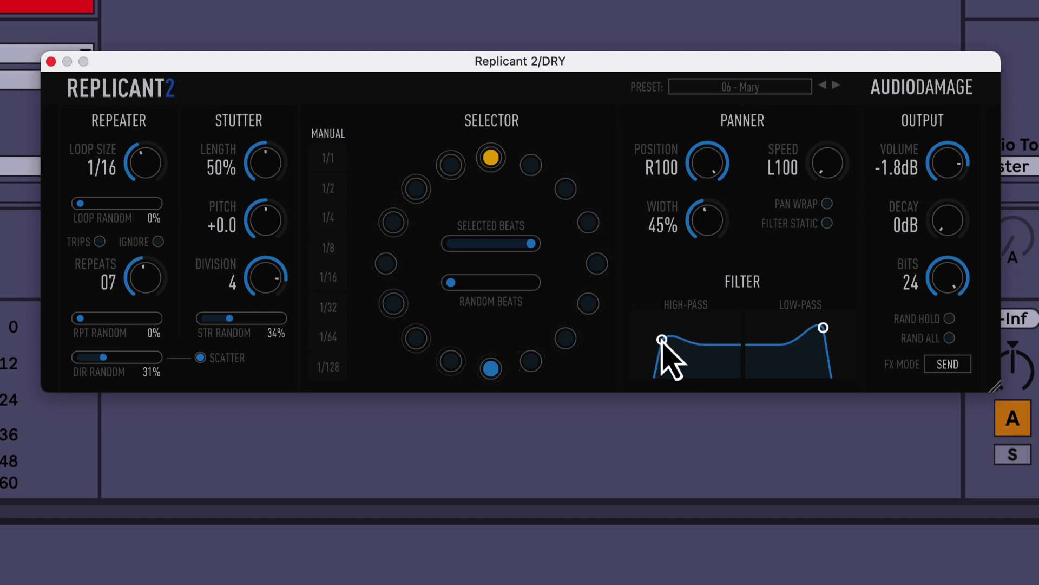
Step: Set loop size 1/2, stutter length 77%, division 16, stutter randomness 81%, and more loop randomness
drag(147, 175, 152, 63)
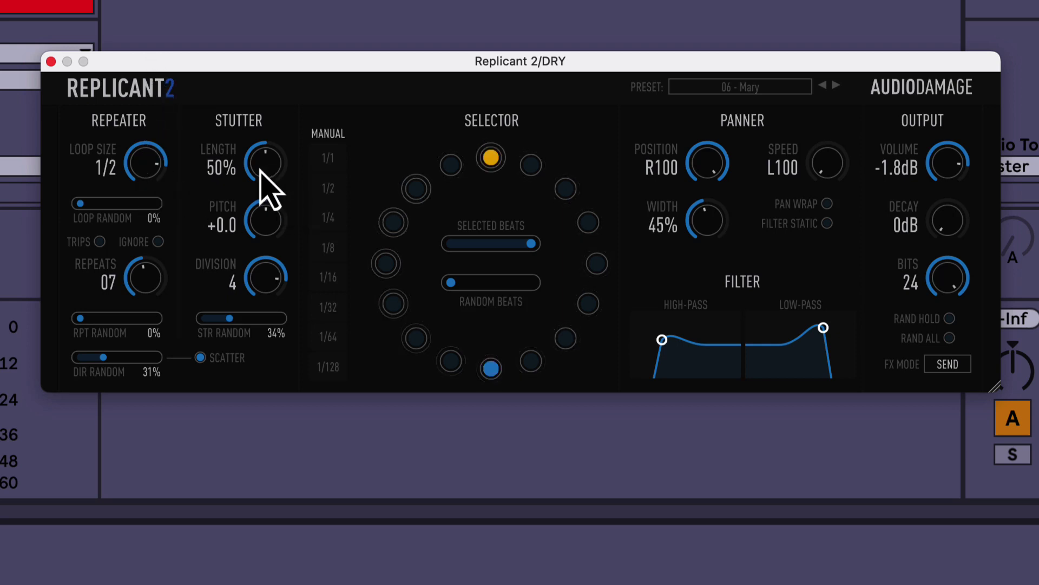
drag(263, 162, 262, 98)
drag(276, 282, 267, 327)
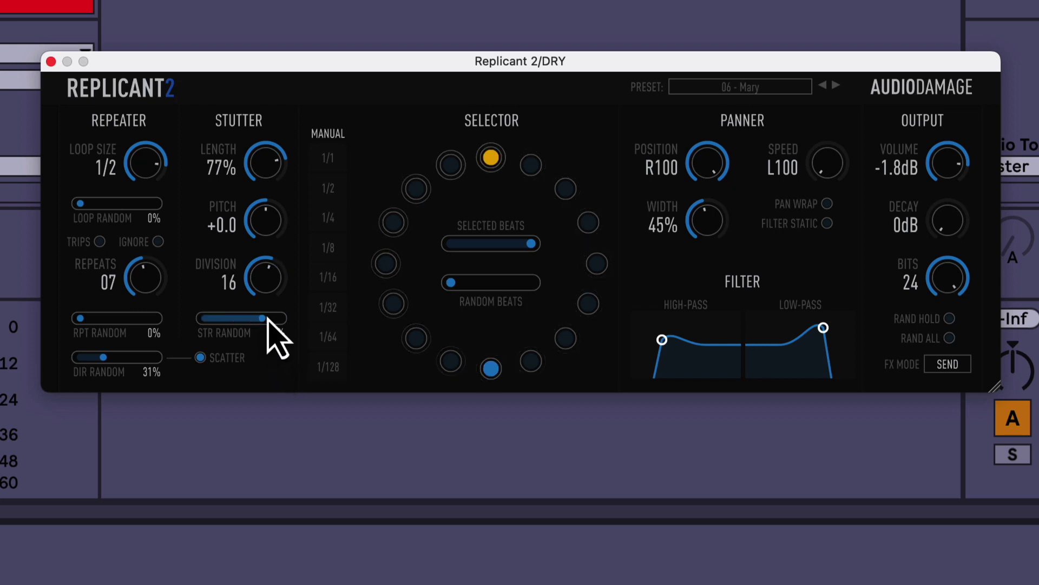
drag(264, 276, 249, 203)
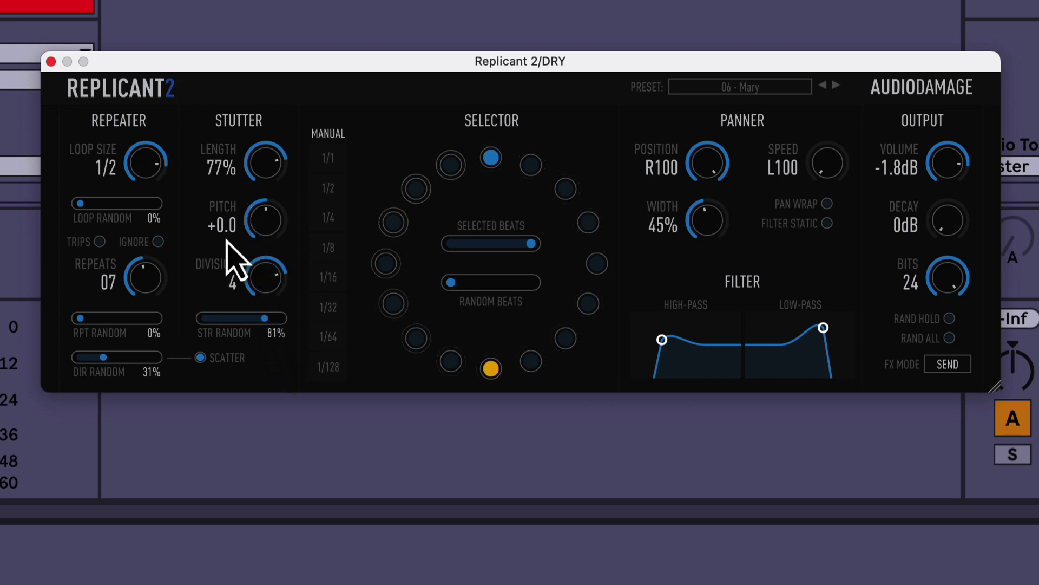
drag(112, 205, 140, 208)
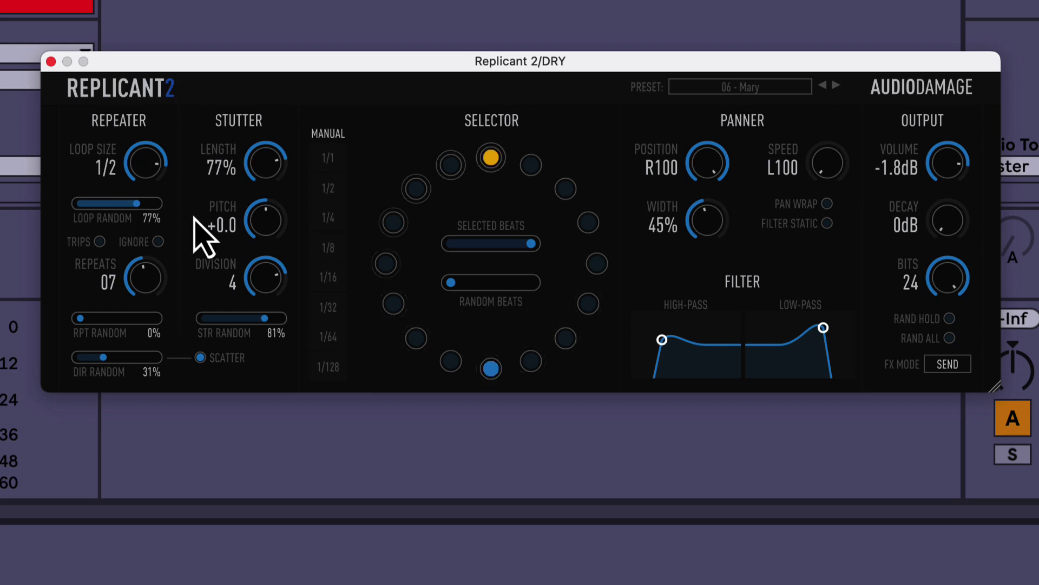
Step: Set FX mode back to Mix, raise the high-pass point, and add a selector beat
click(947, 363)
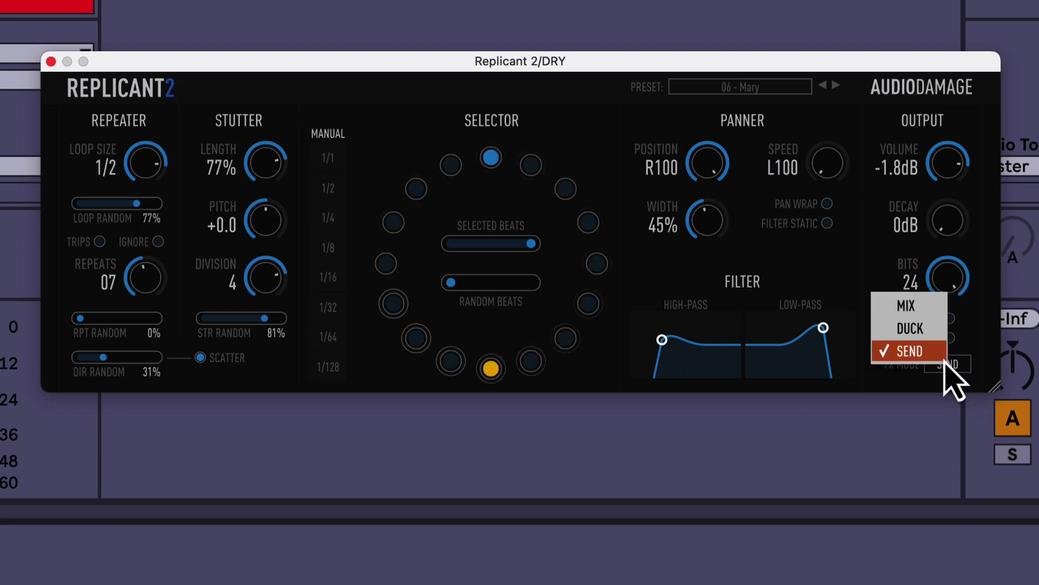
click(912, 306)
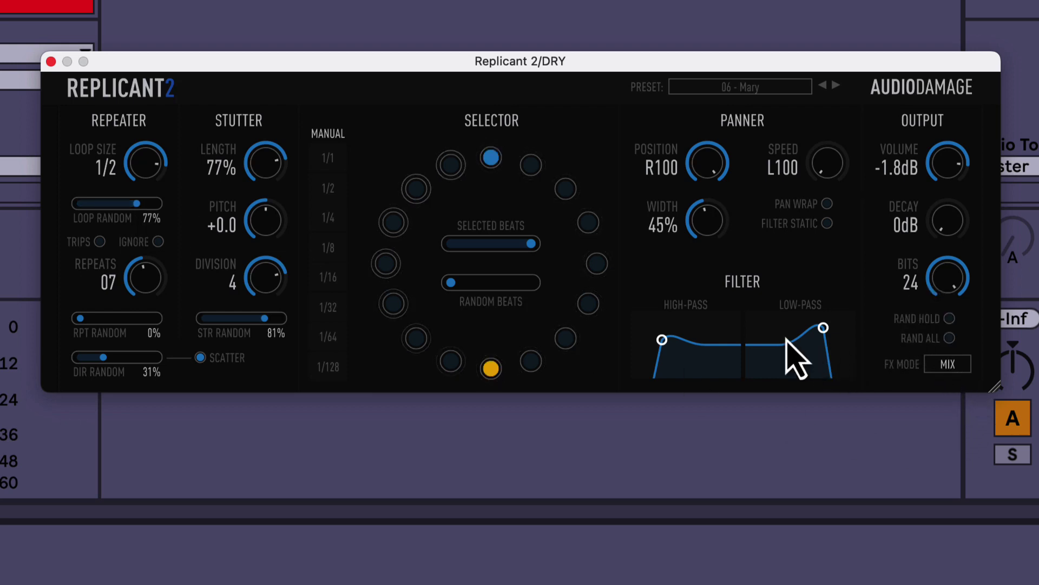
mouse_move(663, 340)
mouse_down()
mouse_move(693, 325)
mouse_move(665, 325)
mouse_up()
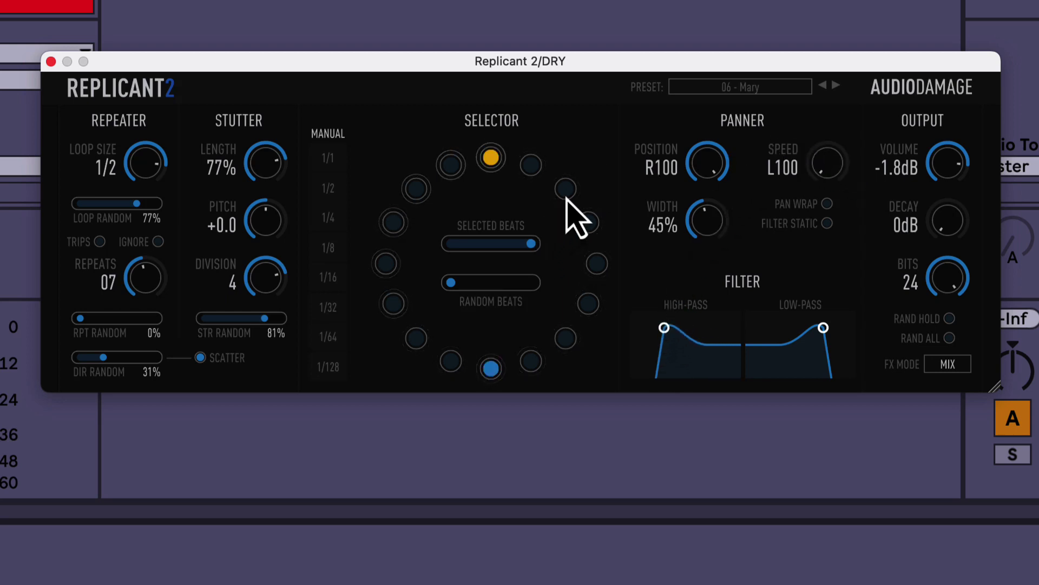
click(589, 304)
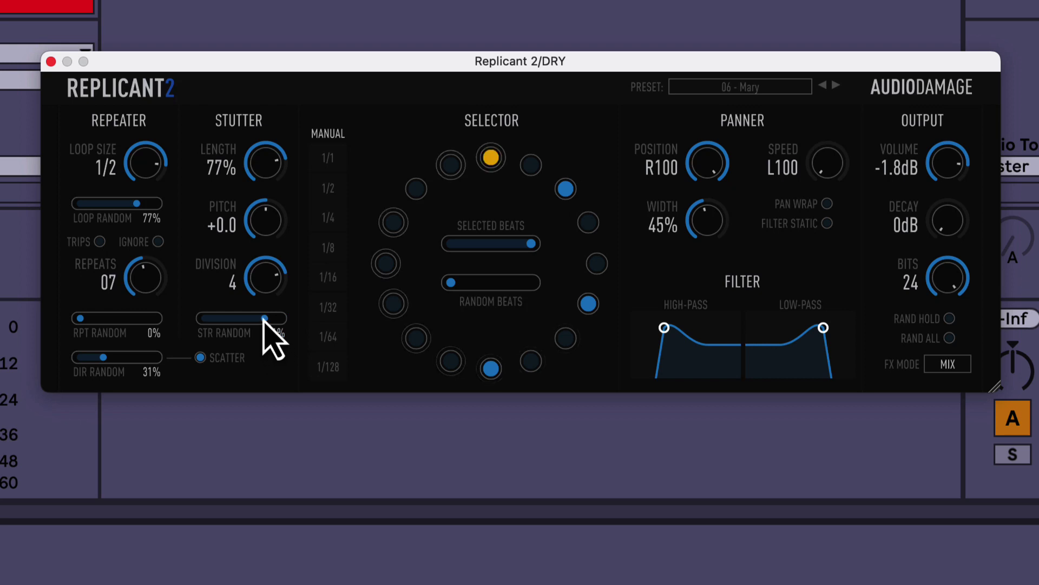
Step: Raise stutter randomness to 88% and direction to 91%, loop size 1/16D, repeats 07 with triplets
mouse_move(263, 318)
mouse_down()
mouse_move(227, 326)
mouse_move(276, 317)
mouse_up()
drag(127, 372, 111, 324)
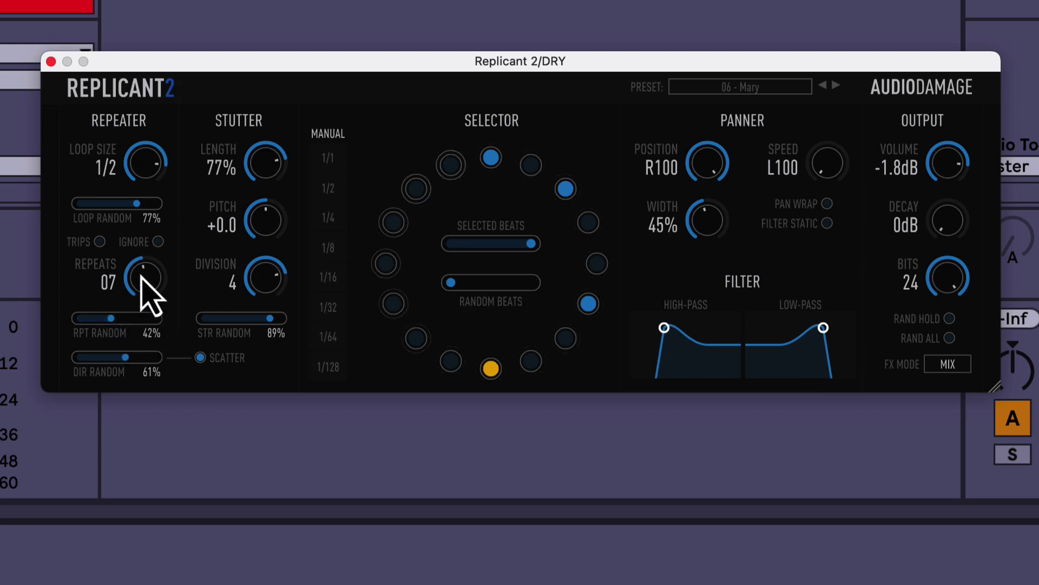
drag(144, 290, 144, 232)
drag(154, 174, 139, 248)
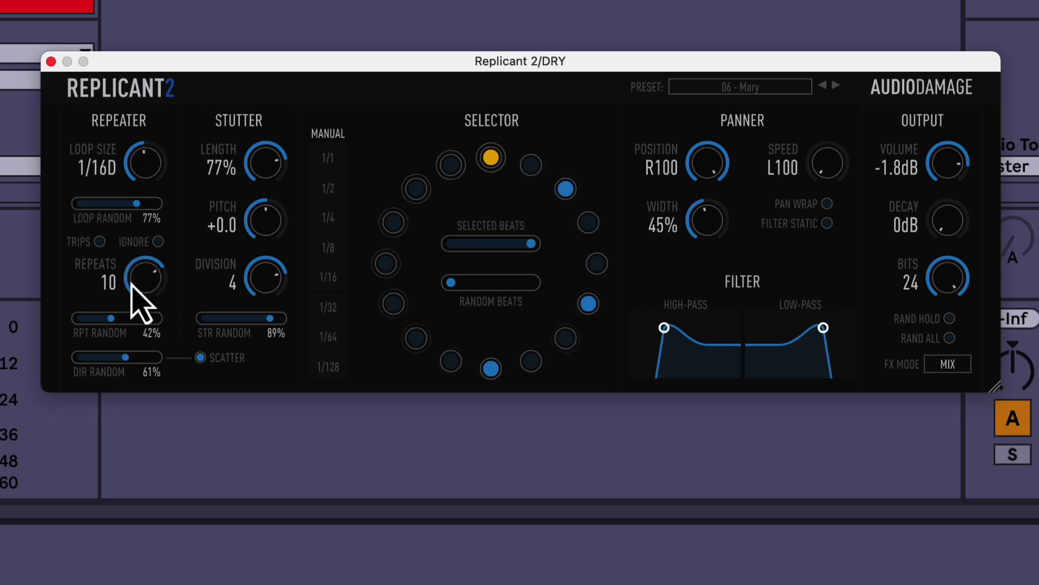
drag(139, 297, 139, 238)
drag(144, 282, 157, 341)
click(99, 242)
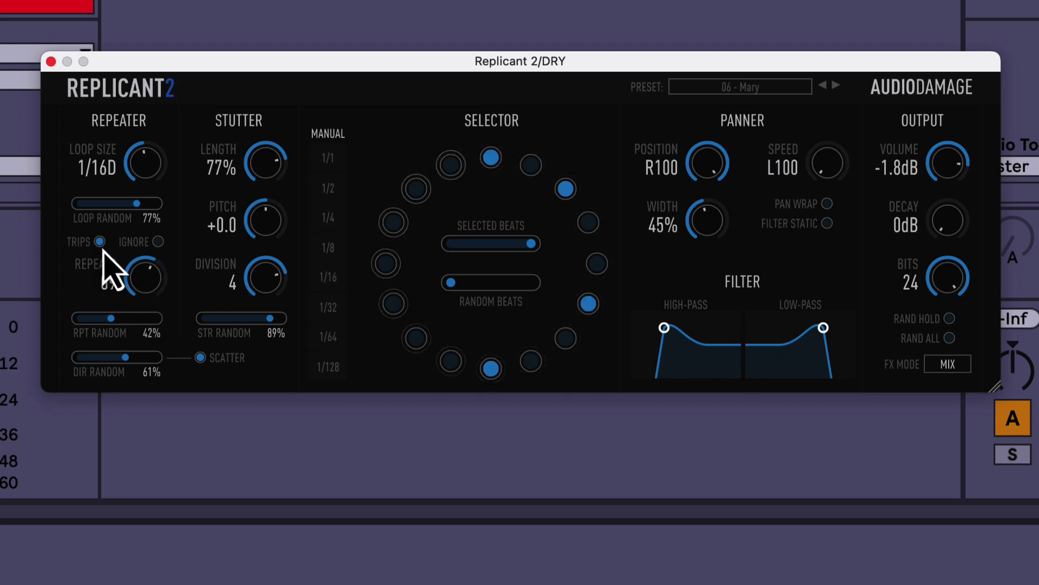
Step: Randomize all parameters, switch FX mode to Send, and set panner speed to L02
click(949, 339)
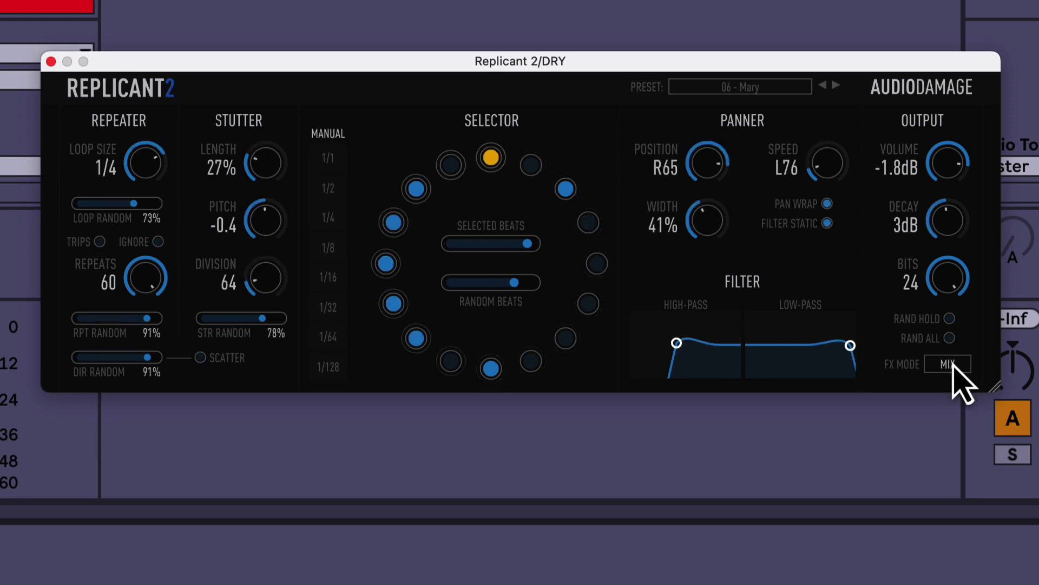
click(957, 371)
click(925, 351)
drag(820, 162, 791, 70)
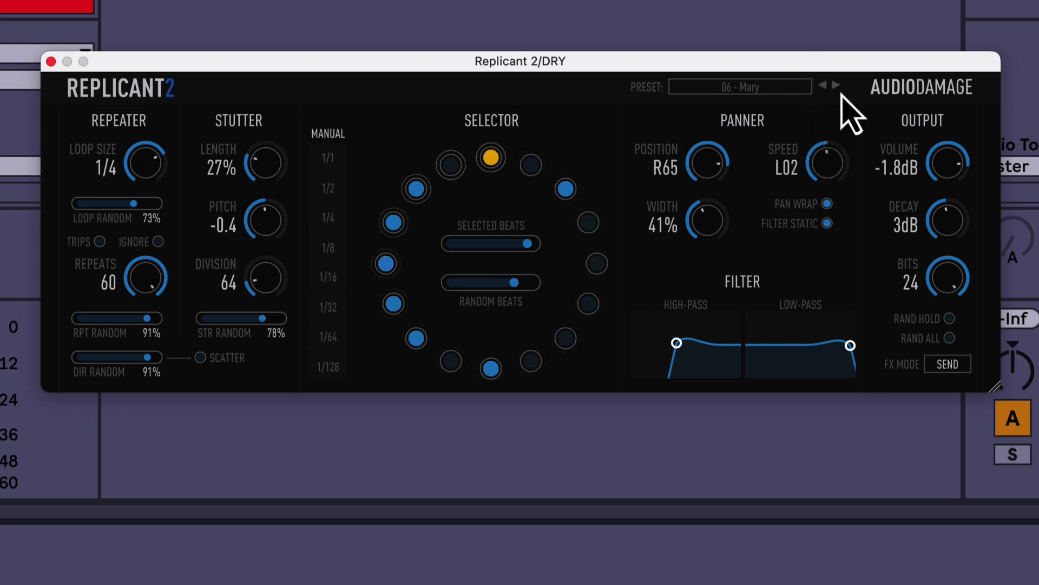
Step: Step past Snare Zinger to 01 - Unicorn and lower the low-pass cutoff with resonance
click(835, 86)
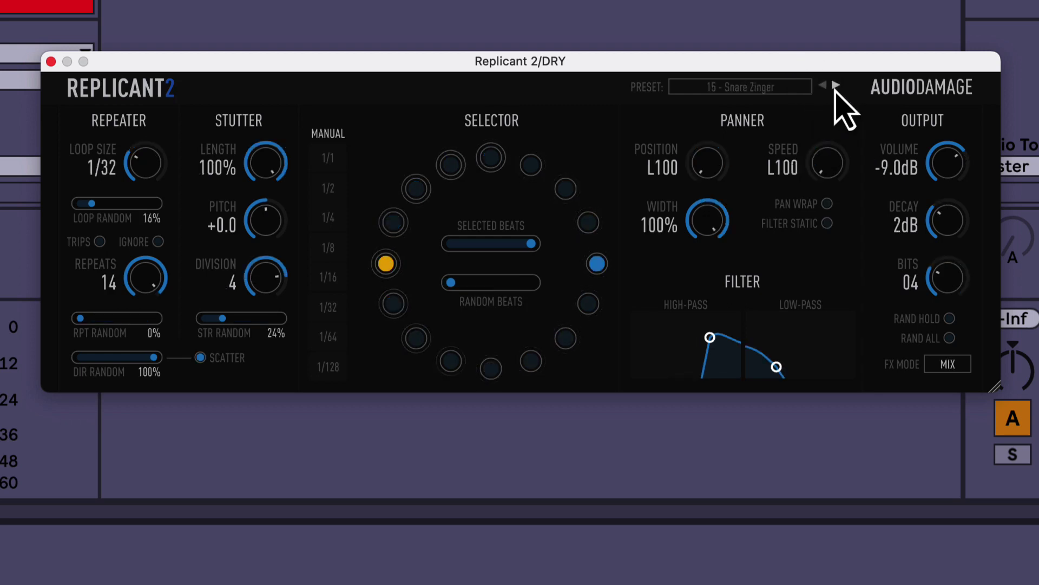
click(836, 86)
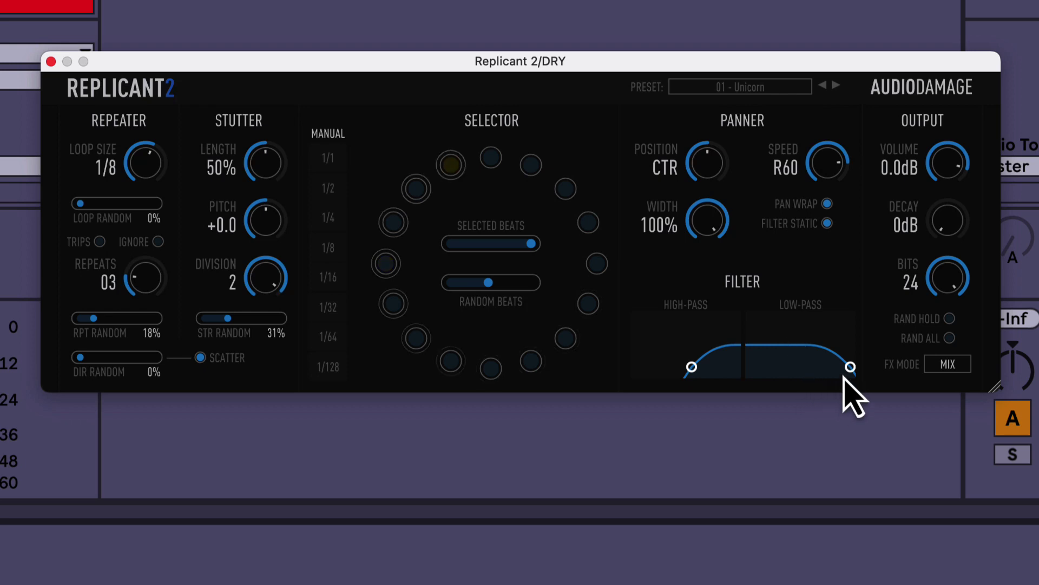
drag(849, 368, 805, 323)
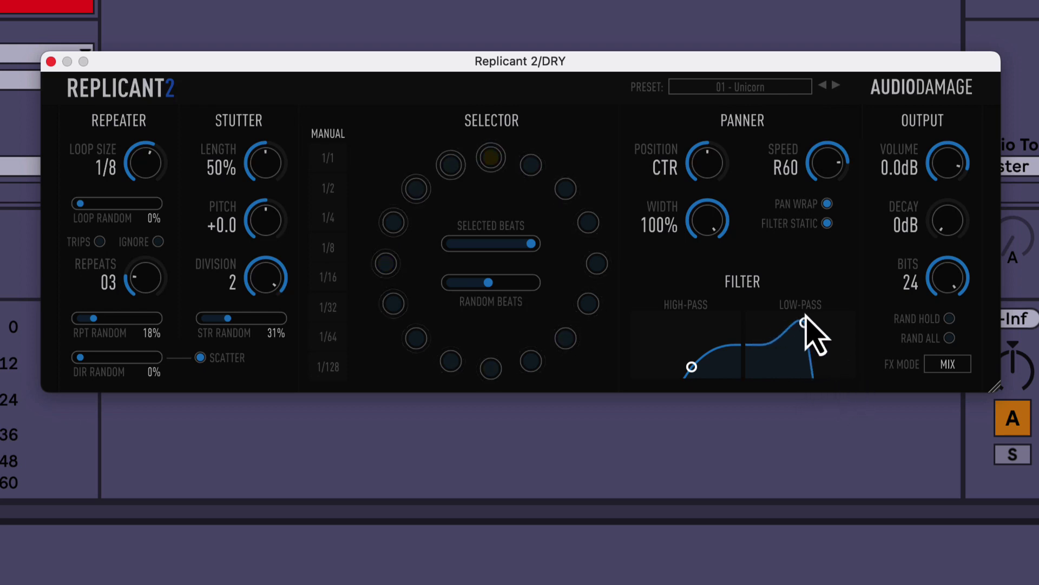
Step: Set loop size 1/2, loop randomness 81%, stutter division 32, and stutter length 54%
drag(142, 168, 134, 98)
mouse_move(142, 205)
mouse_down()
mouse_move(153, 201)
mouse_move(151, 220)
mouse_up()
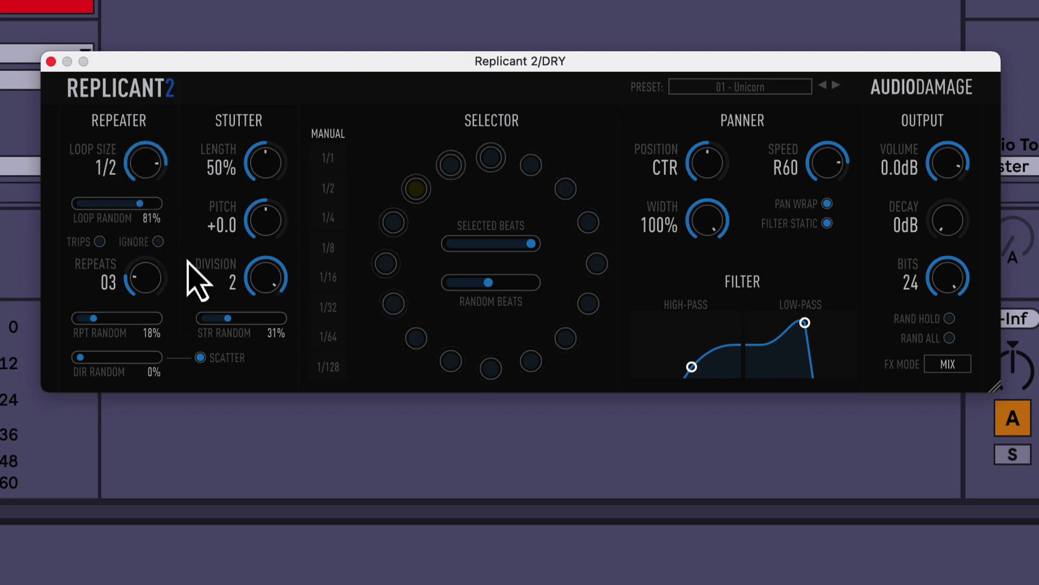
drag(262, 290, 303, 450)
mouse_move(262, 153)
mouse_down()
mouse_move(260, 123)
mouse_move(260, 173)
mouse_up()
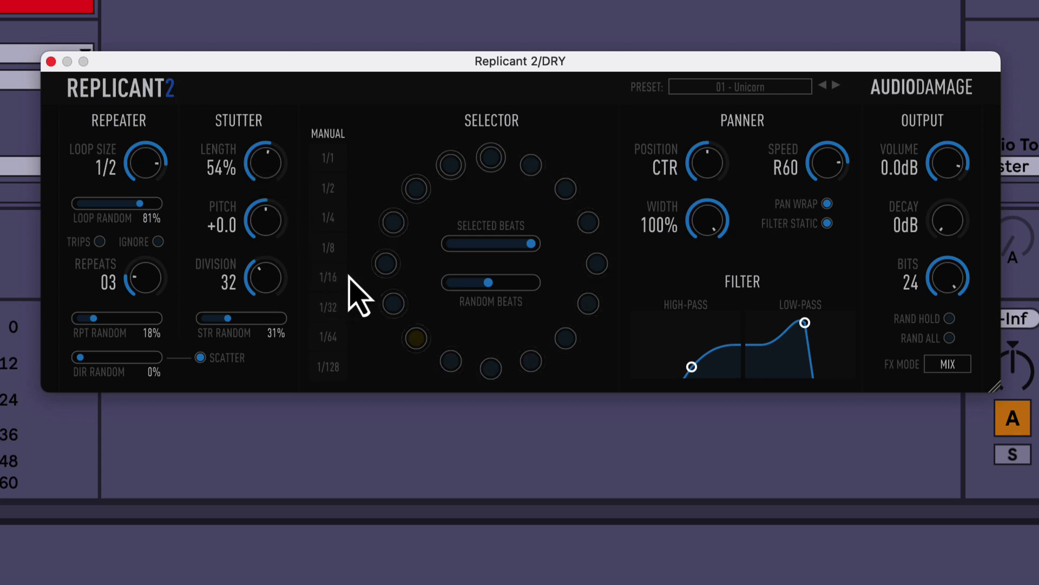
Step: Raise random beats, switch FX mode to Send, and narrow the filter band
click(515, 282)
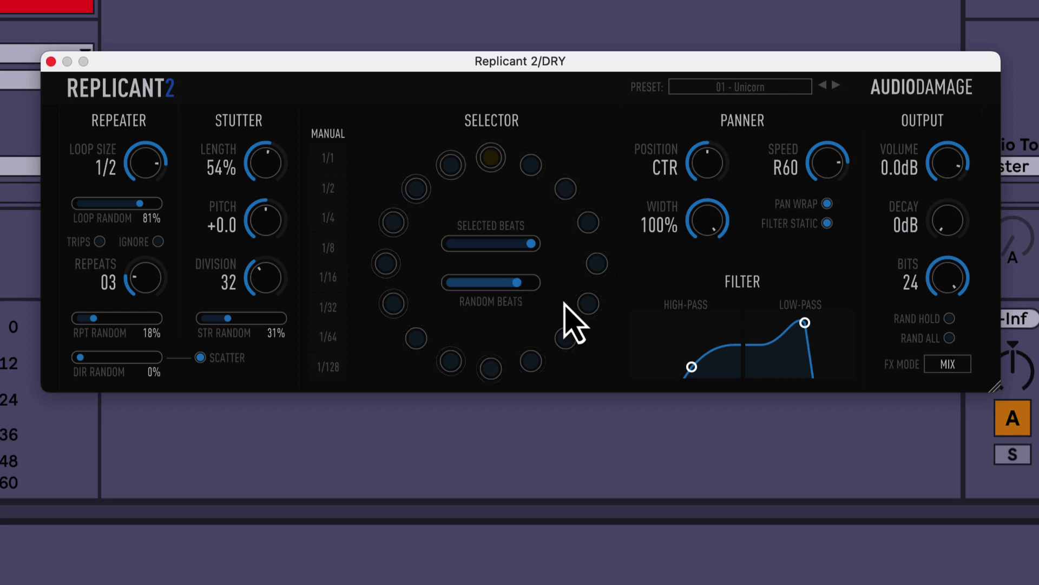
click(942, 366)
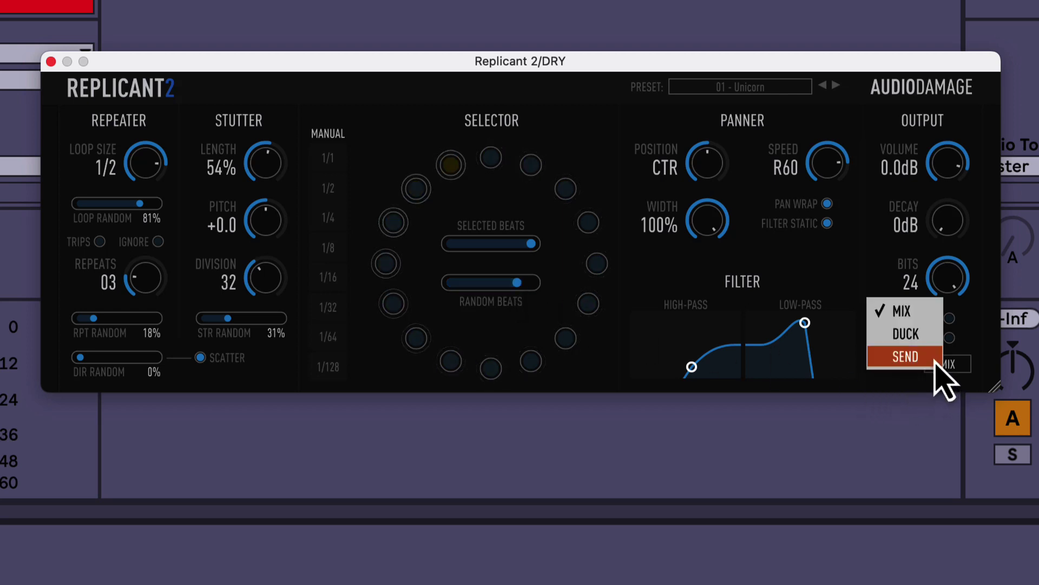
click(935, 362)
drag(692, 367, 689, 332)
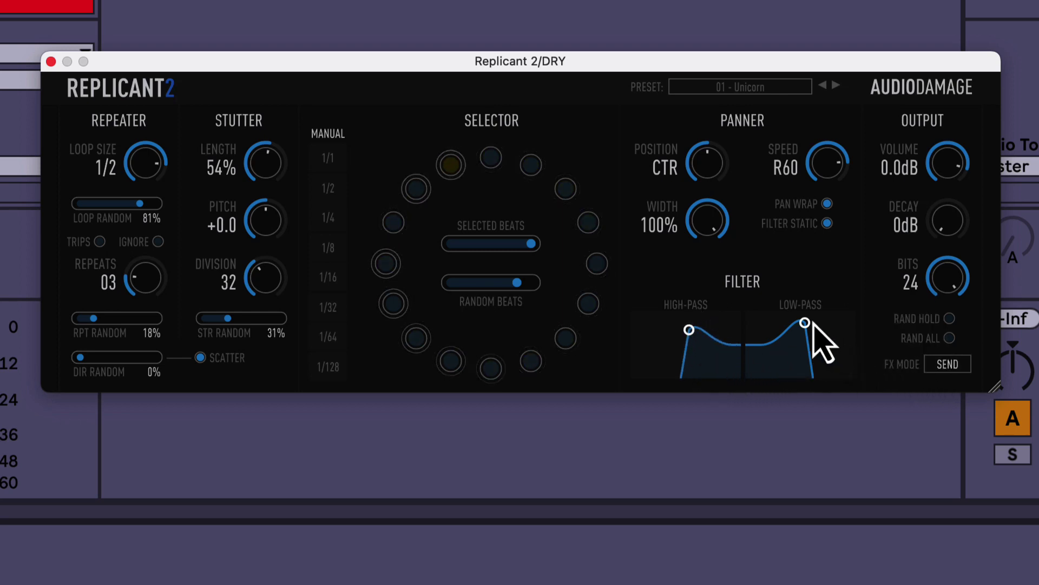
drag(813, 324, 815, 369)
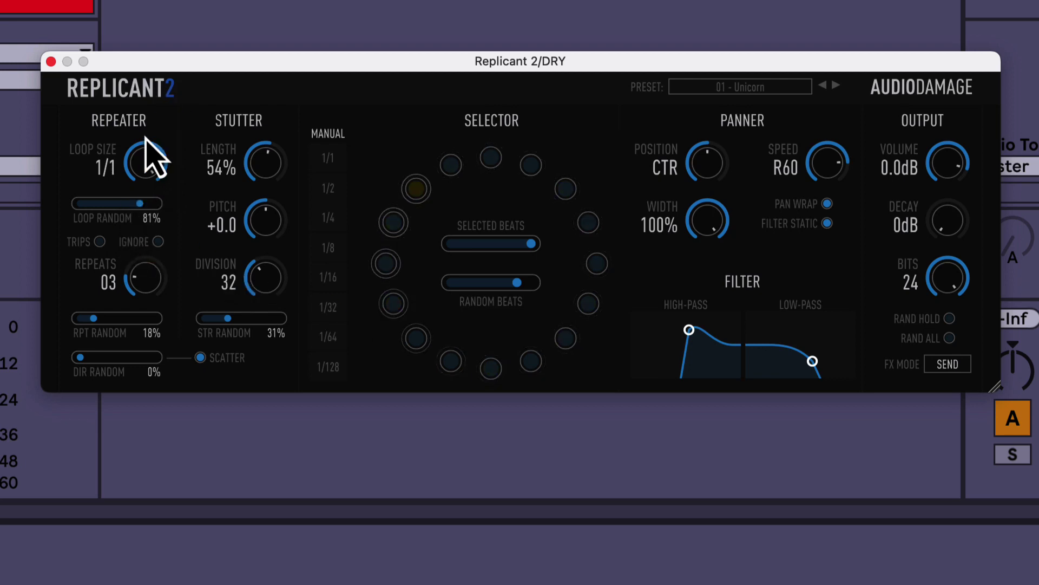
Step: Shorten loop size to 1/4D and widen the filter band with a resonant low-pass peak
drag(146, 145, 157, 269)
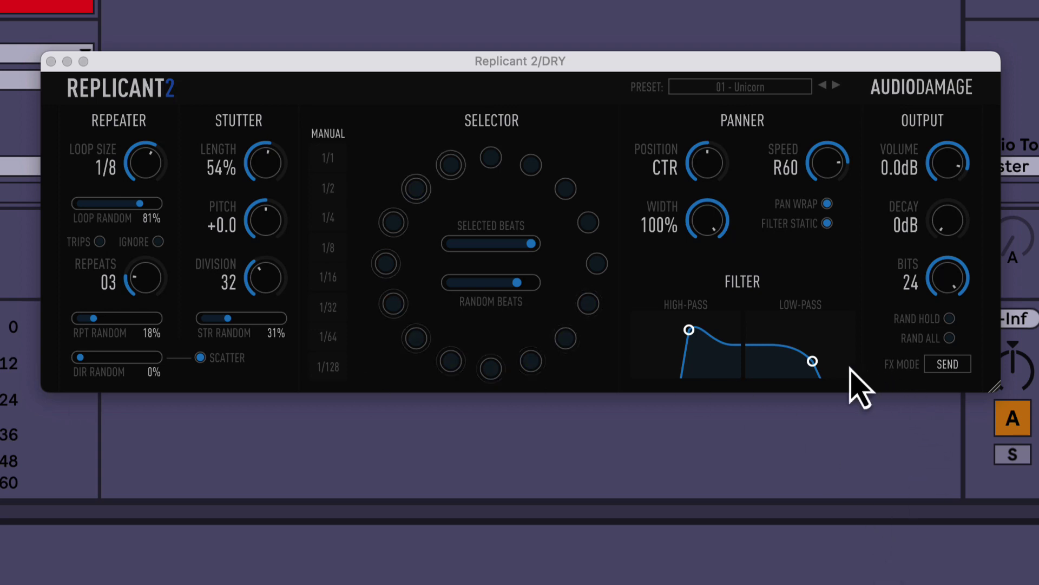
drag(813, 360, 827, 317)
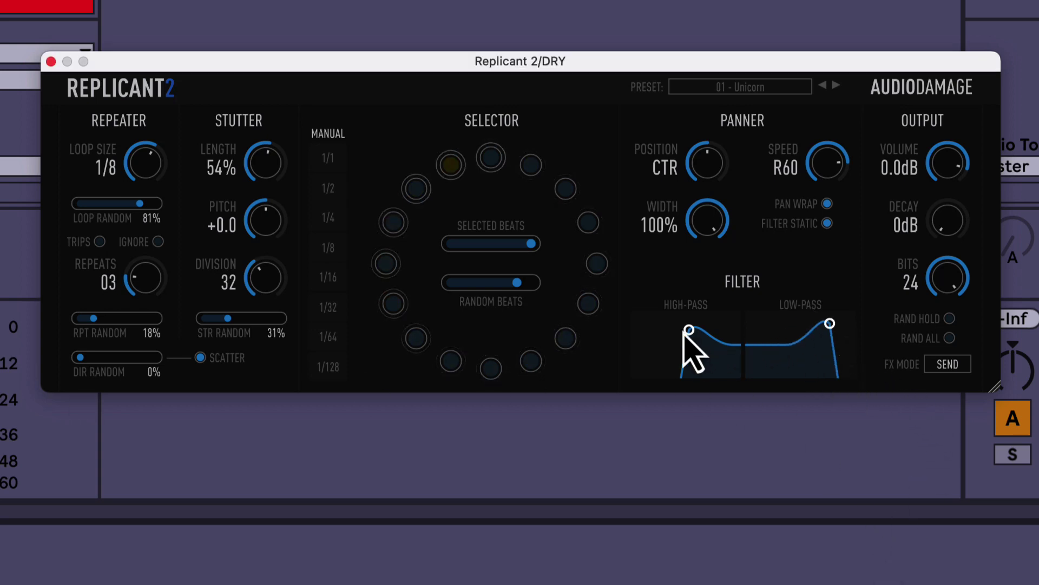
drag(689, 329, 658, 332)
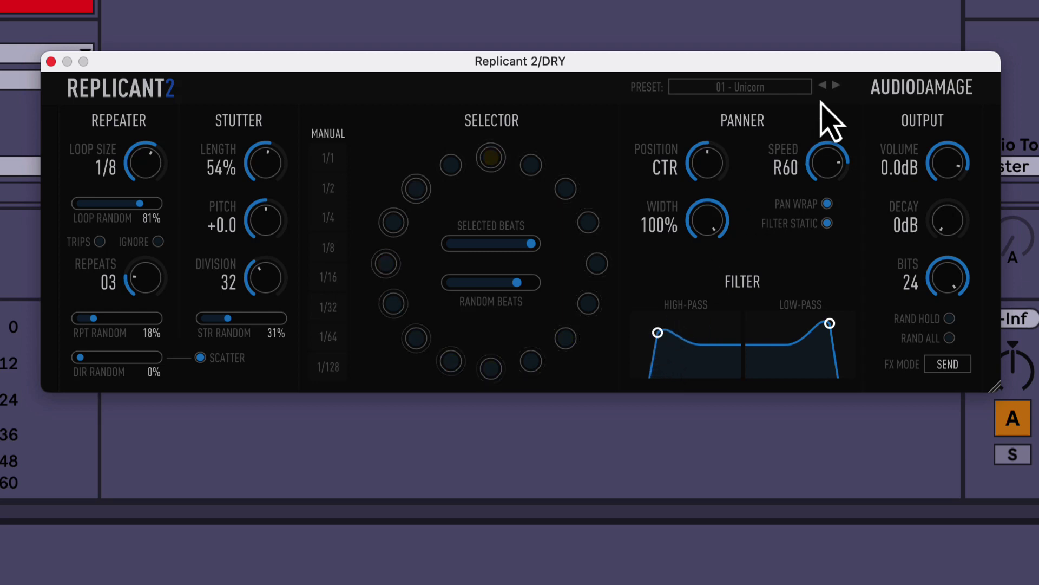
drag(153, 167, 172, 242)
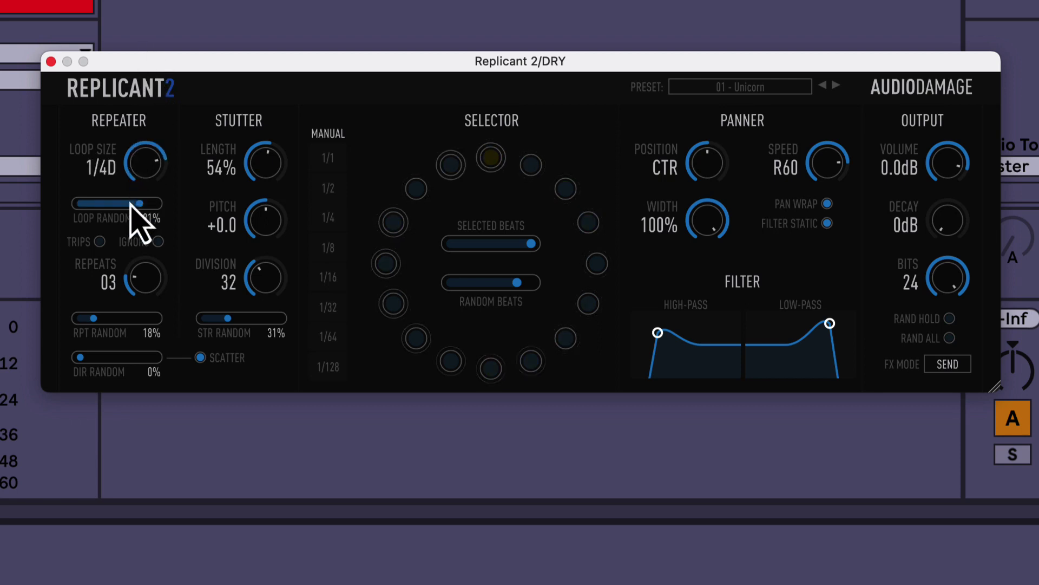
Step: Zero Loop Random and RPT Random, and raise repeats from 03 to 09
drag(127, 204, 105, 274)
drag(104, 317, 108, 357)
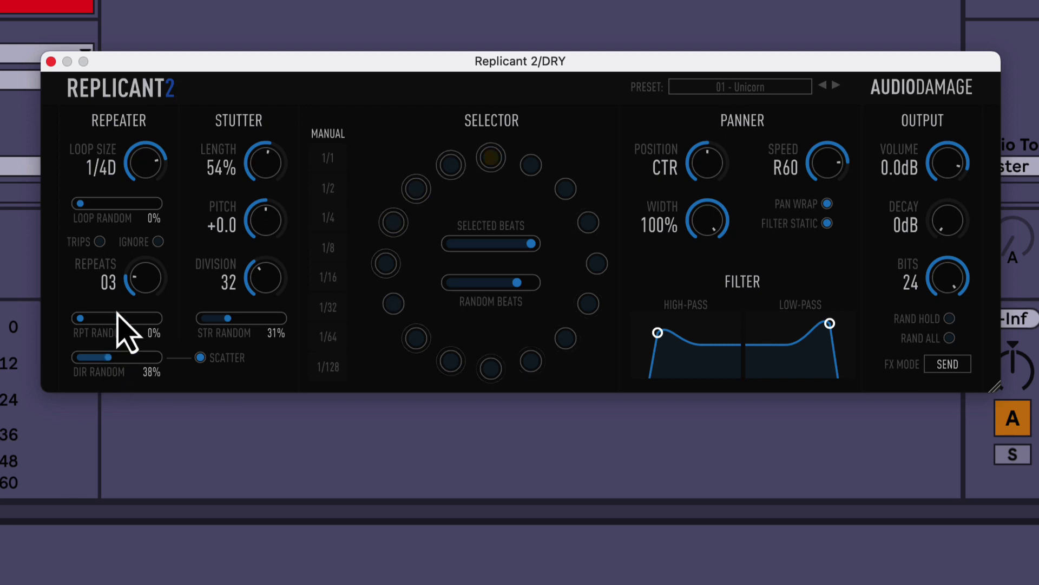
drag(141, 249, 145, 177)
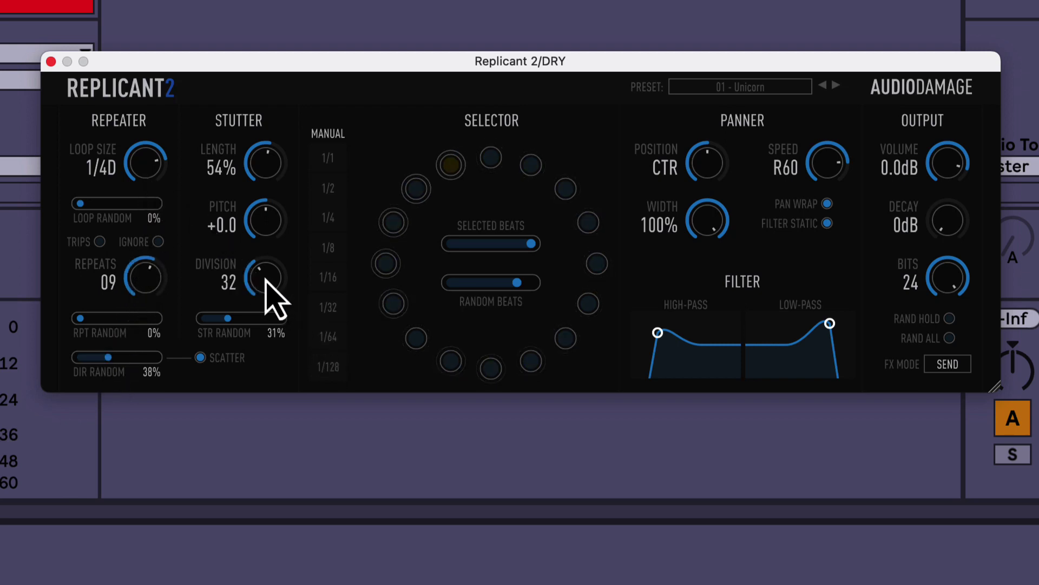
Step: Return FX mode to Mix, sweep panner speed to L20, and lower selected and random beats
click(952, 367)
click(916, 308)
drag(836, 190, 785, 329)
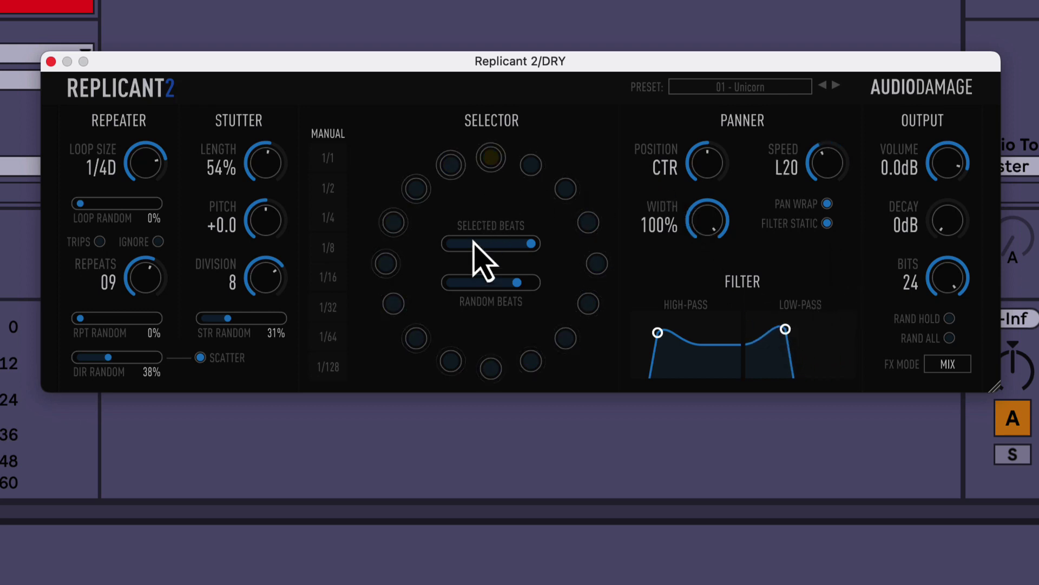
click(454, 248)
mouse_move(466, 278)
mouse_down()
mouse_move(495, 297)
mouse_move(476, 287)
mouse_up()
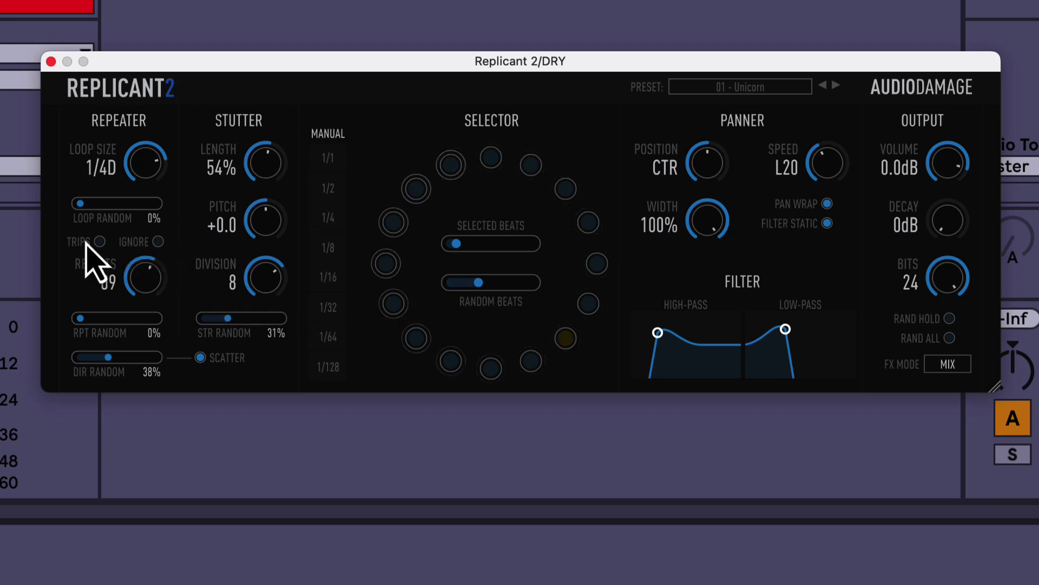
Step: Randomize all of Replicant 2's parameters five times with RAND ALL
click(948, 338)
click(948, 338)
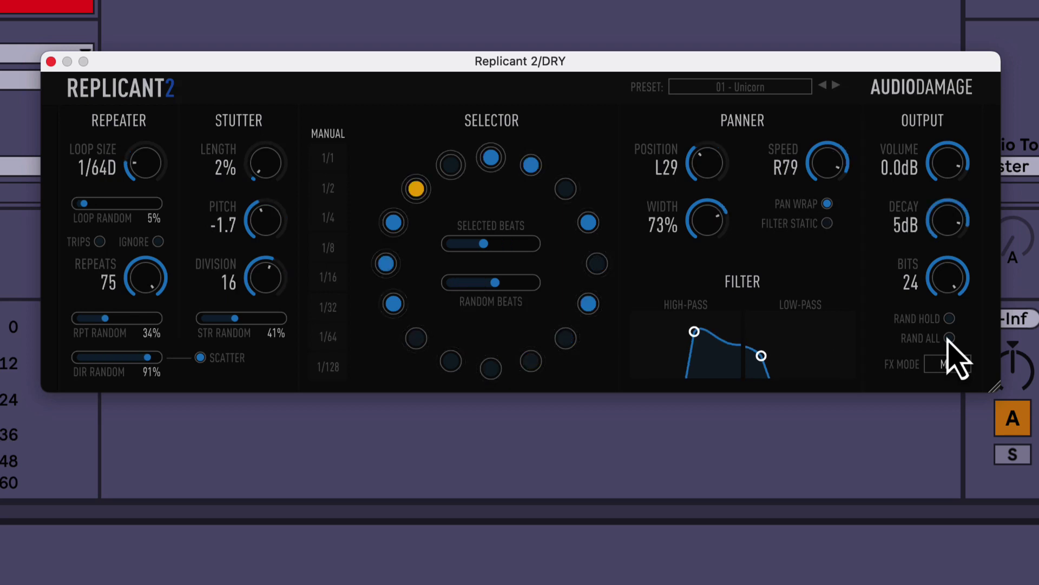
click(949, 338)
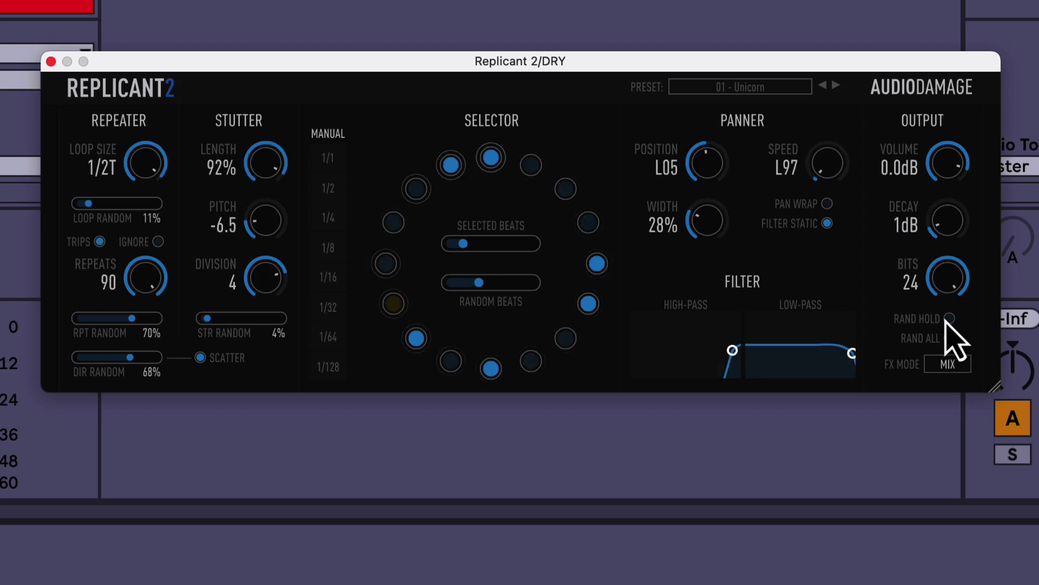
click(949, 339)
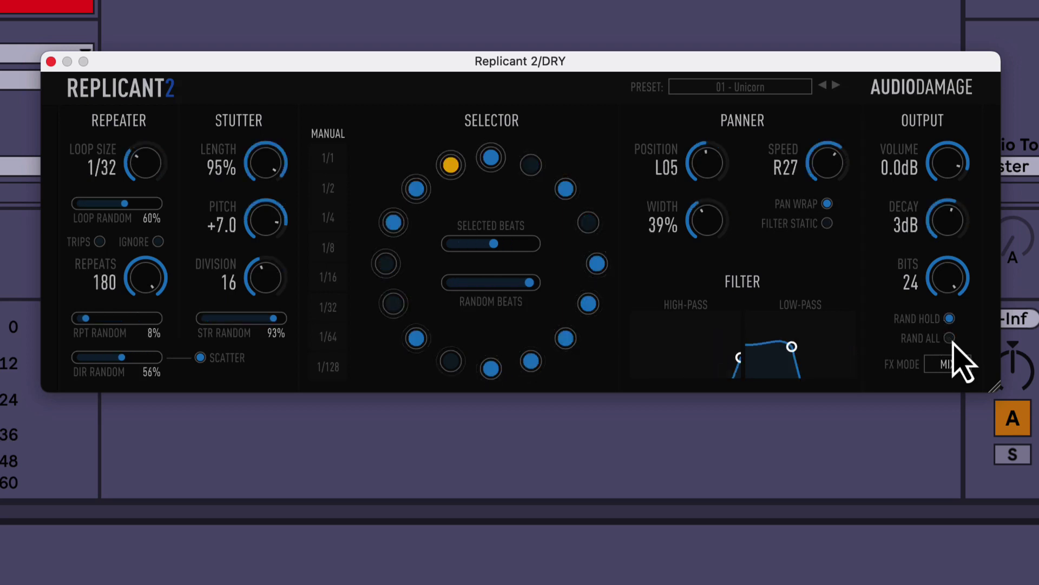
click(949, 339)
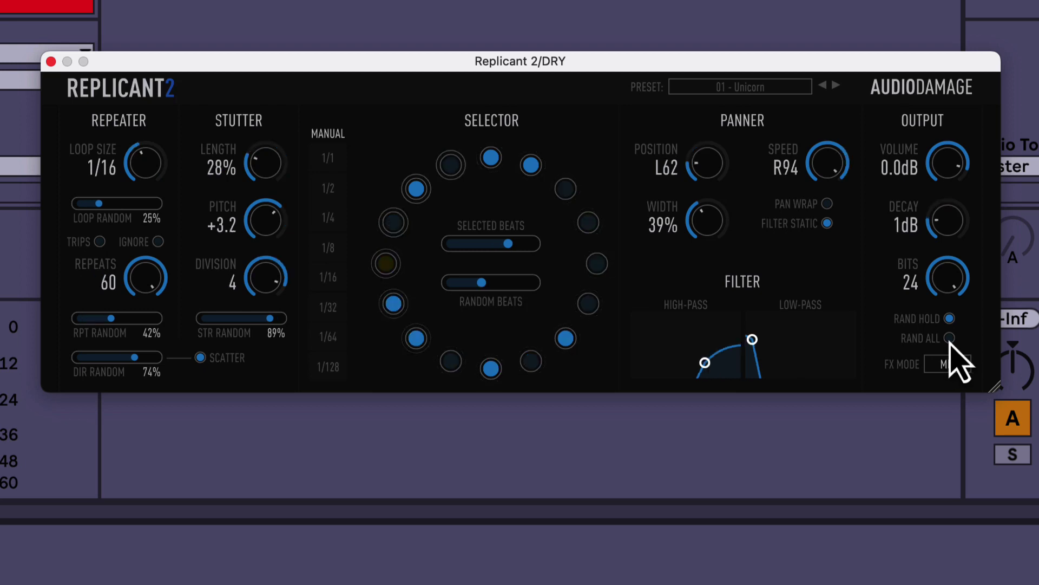
Step: Switch FX mode to Send and randomize all again, landing on loop 1/16, pitch +8.0
click(952, 369)
click(929, 348)
click(949, 339)
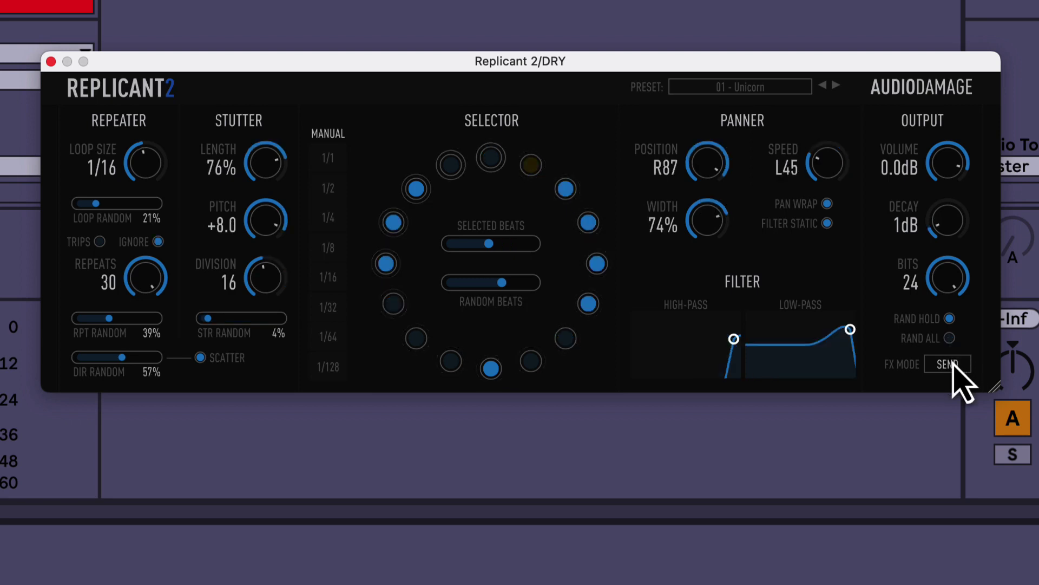
Step: Set FX mode to Mix, widen the filter, and minimise Selected Beats with two beats toggled on
click(952, 364)
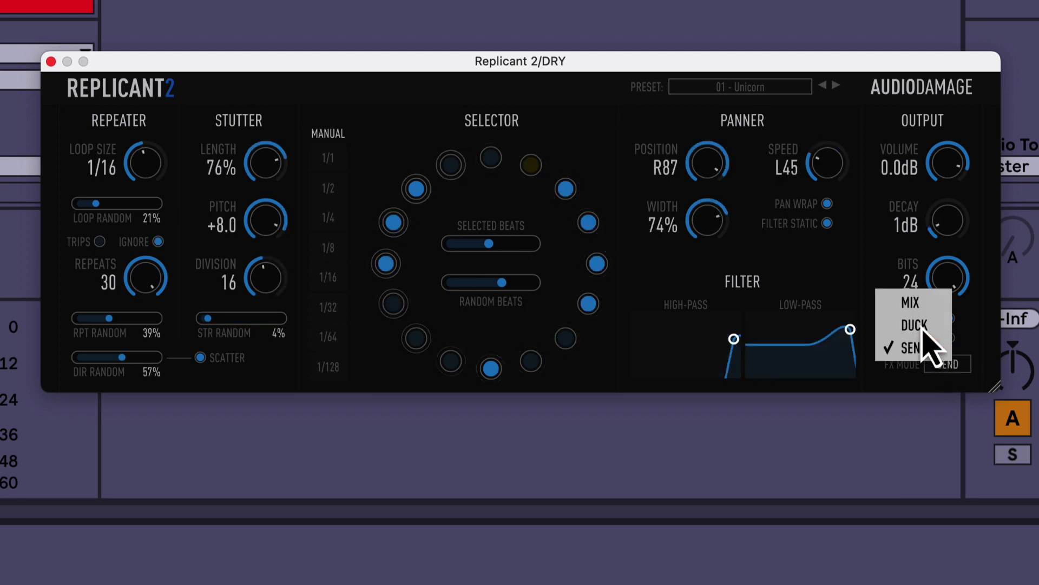
click(915, 302)
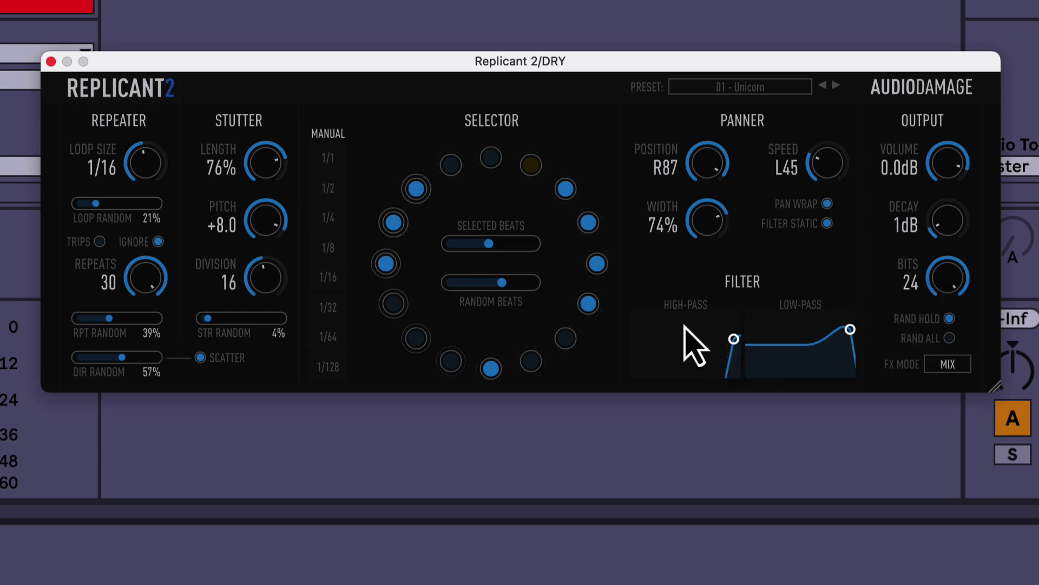
drag(691, 344, 655, 310)
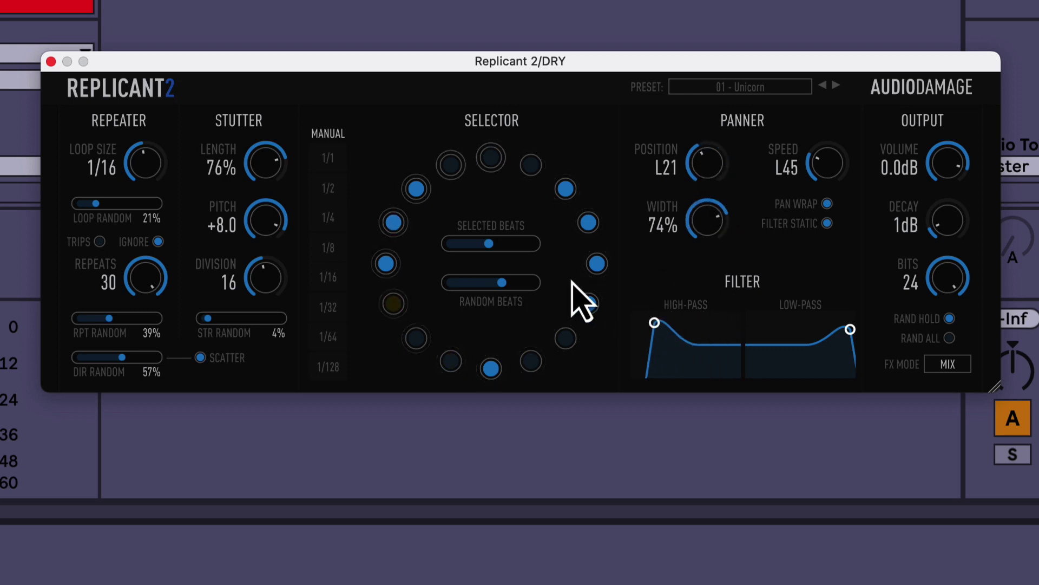
drag(522, 244, 441, 251)
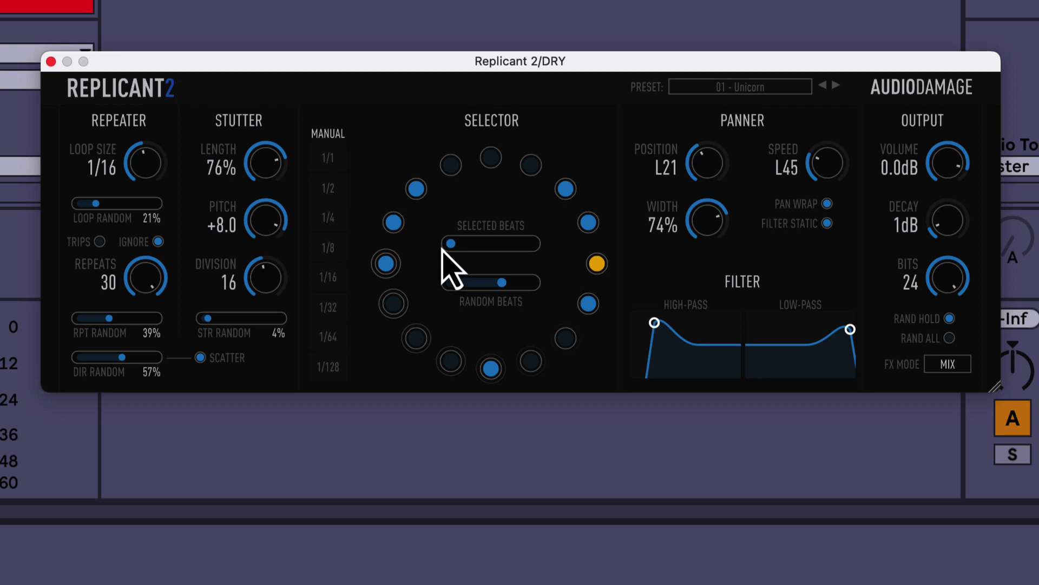
click(490, 158)
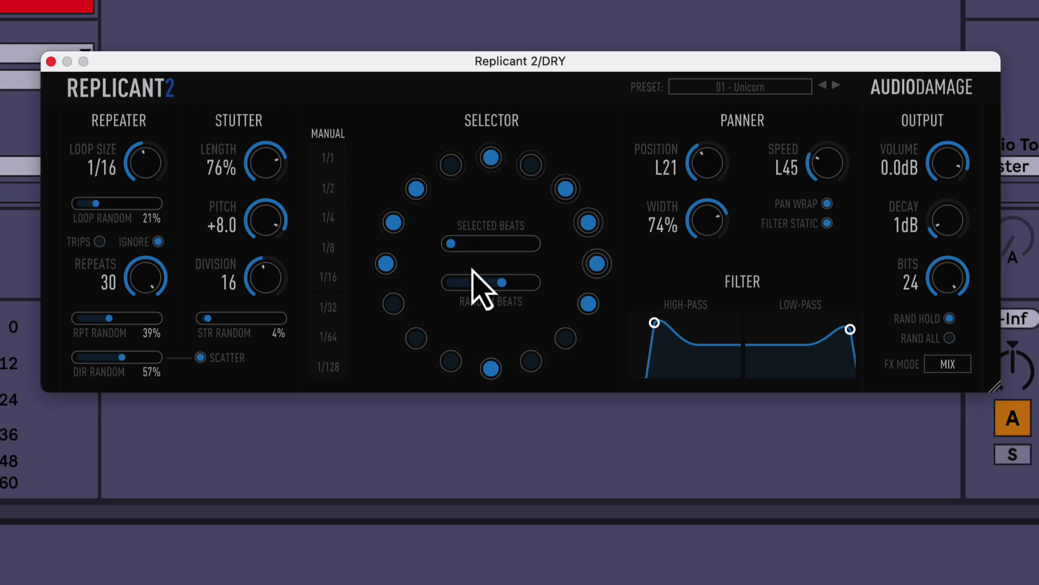
click(417, 339)
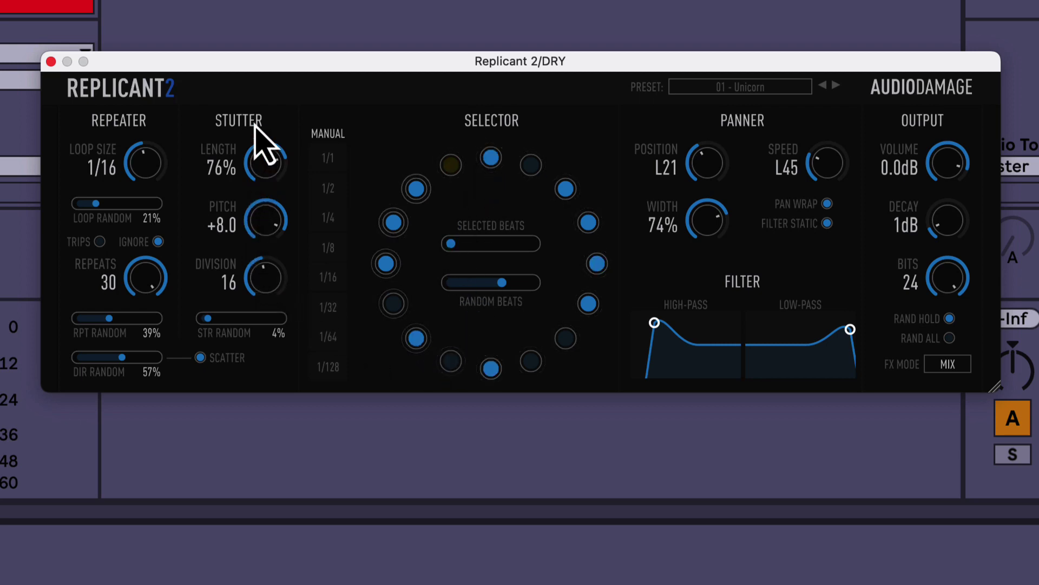
Step: Set stutter length 91%, pitch +0.1, division 4, and STR Random 67%
drag(255, 125, 258, 116)
drag(271, 222, 279, 260)
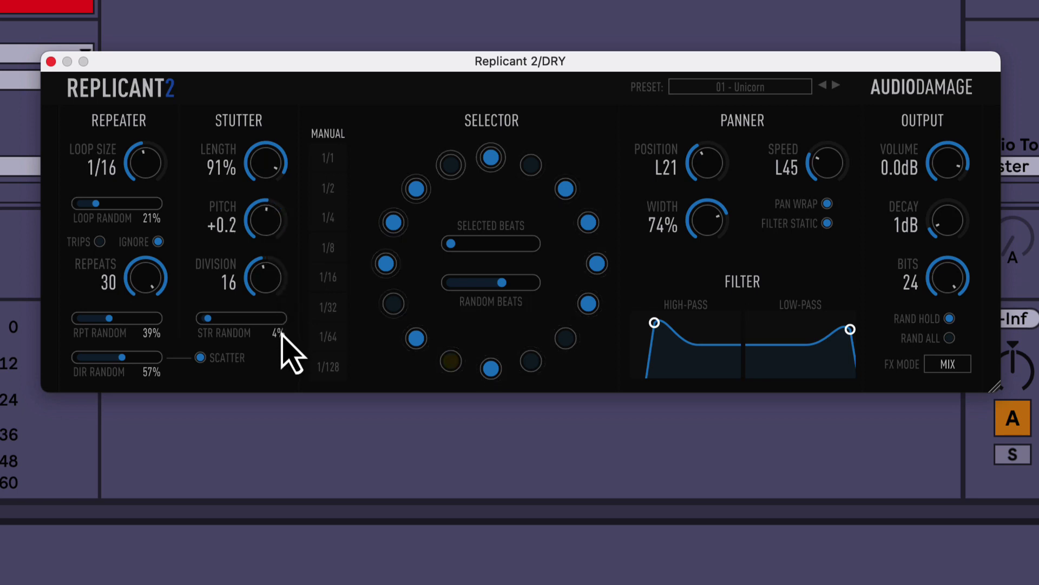
drag(262, 297, 264, 203)
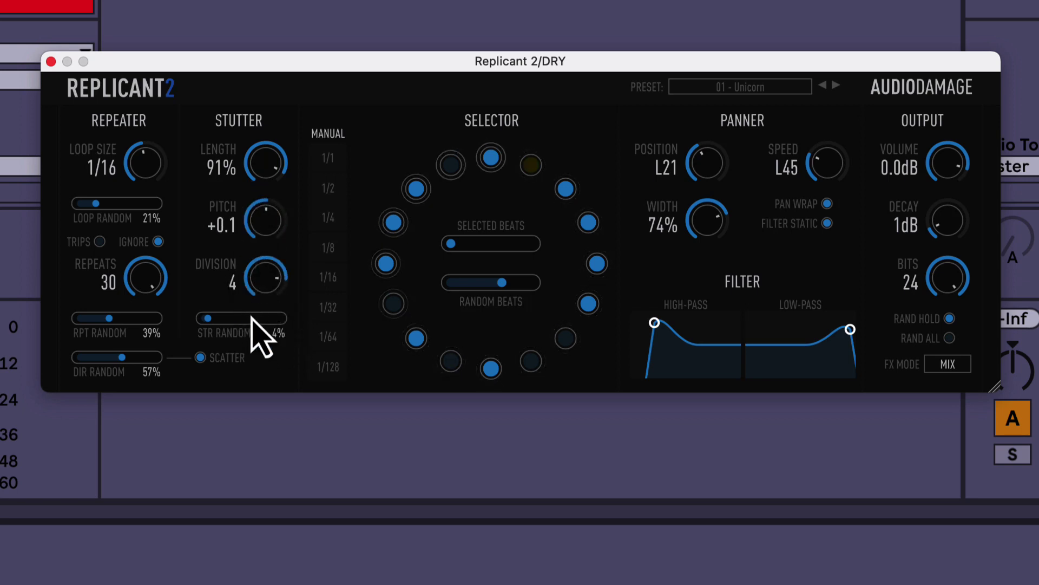
drag(272, 320, 266, 318)
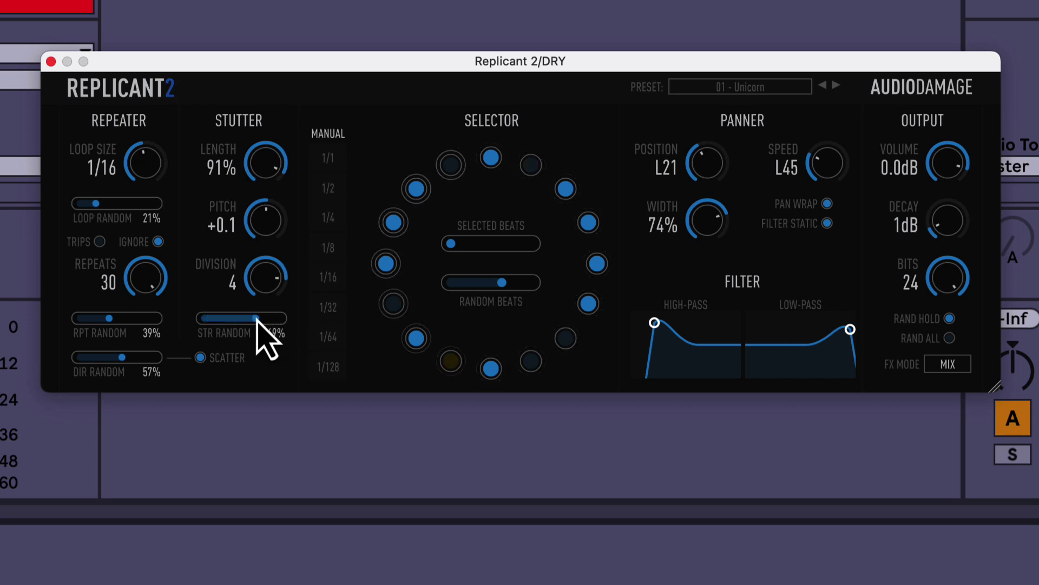
click(953, 368)
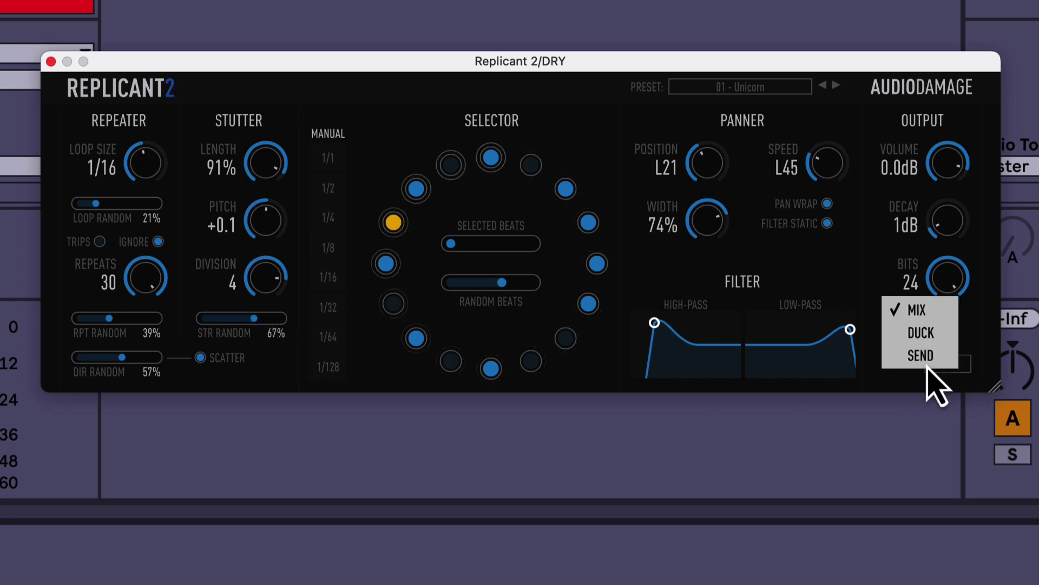
Step: Switch to Send mode, raise Loop Random to 58%, and pull both filter cutoffs lower
click(925, 356)
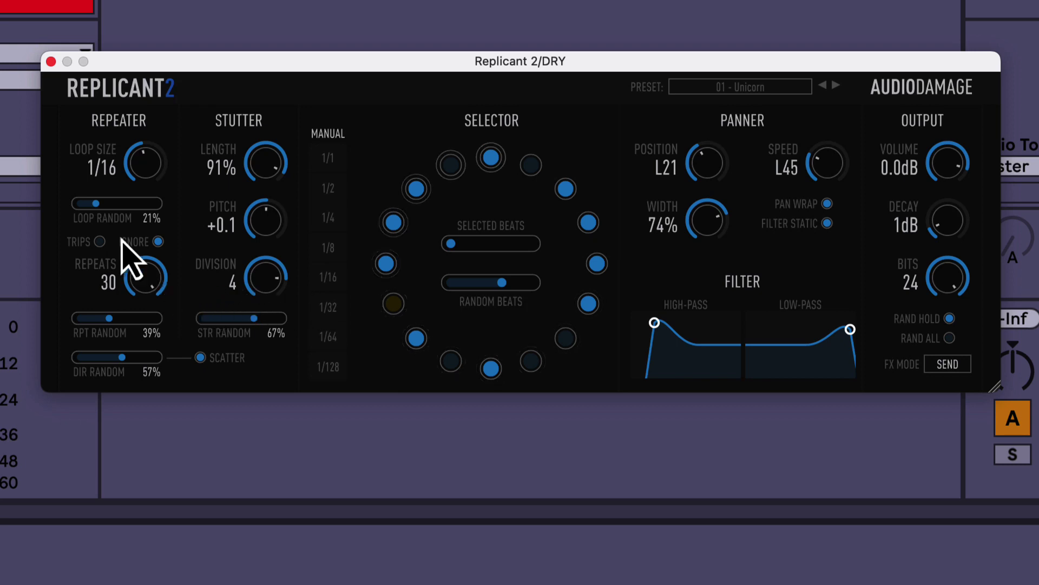
drag(103, 205, 124, 204)
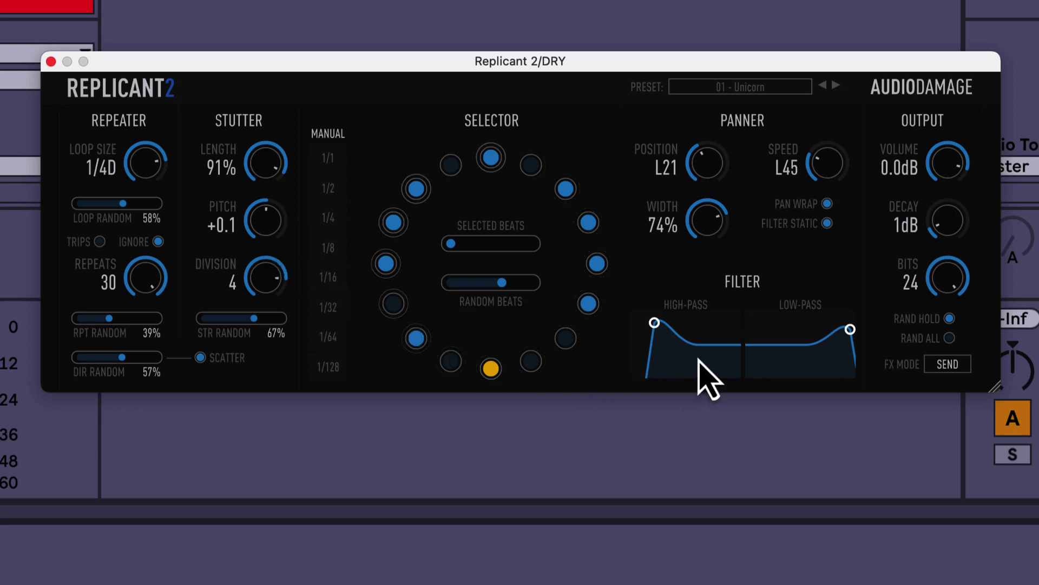
drag(651, 324, 633, 325)
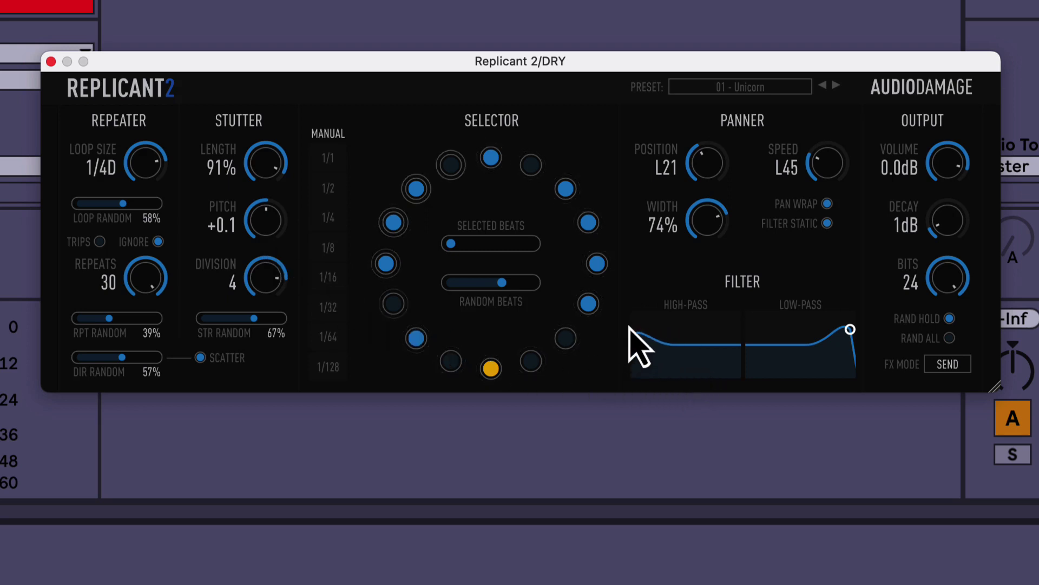
drag(850, 329, 783, 320)
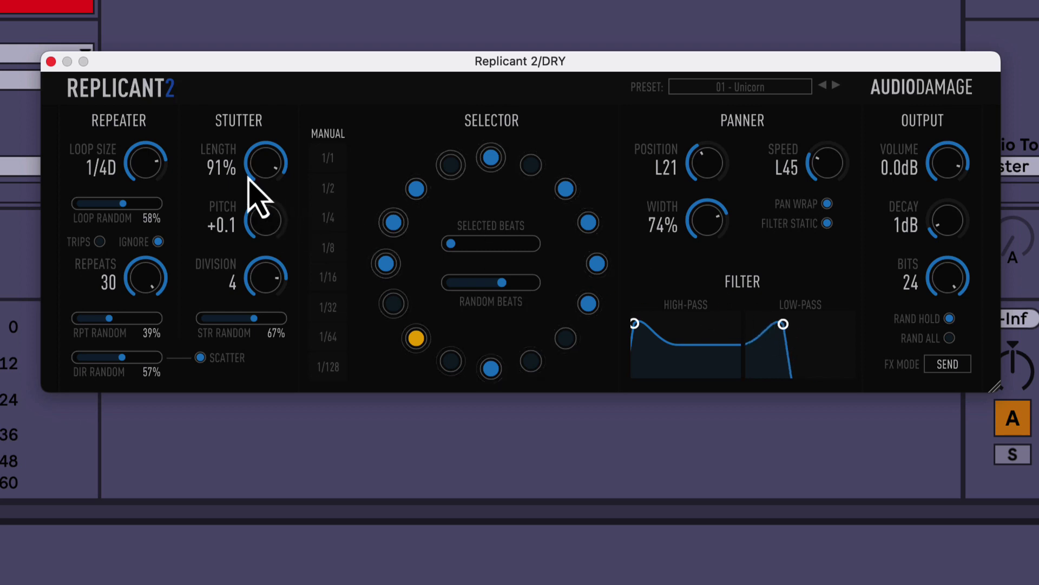
Step: Set stutter length 59%, division 16, Loop Random about 32%, repeats 07, Dir Random 28%
drag(261, 179, 278, 195)
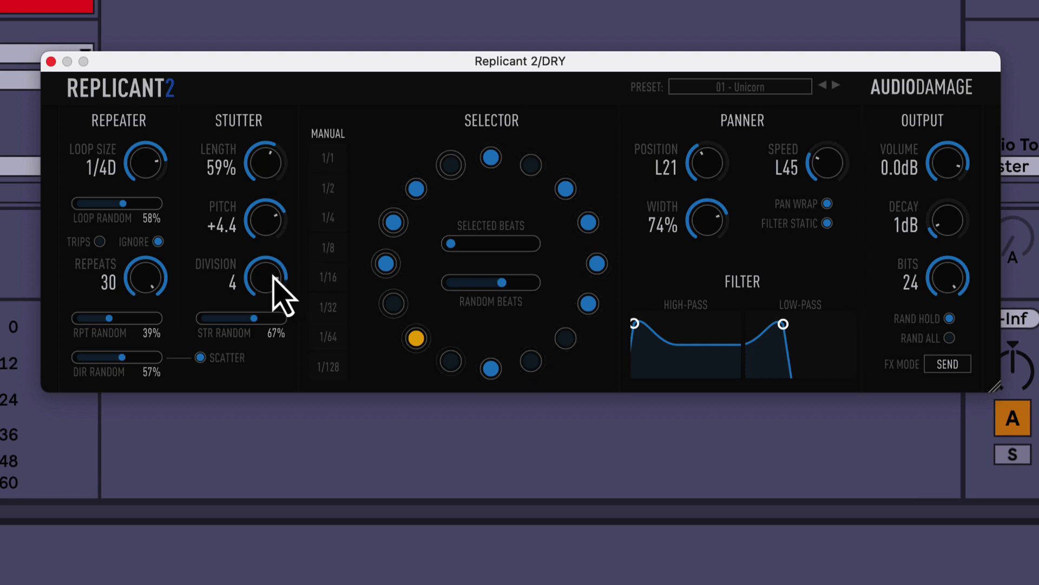
drag(274, 277, 292, 365)
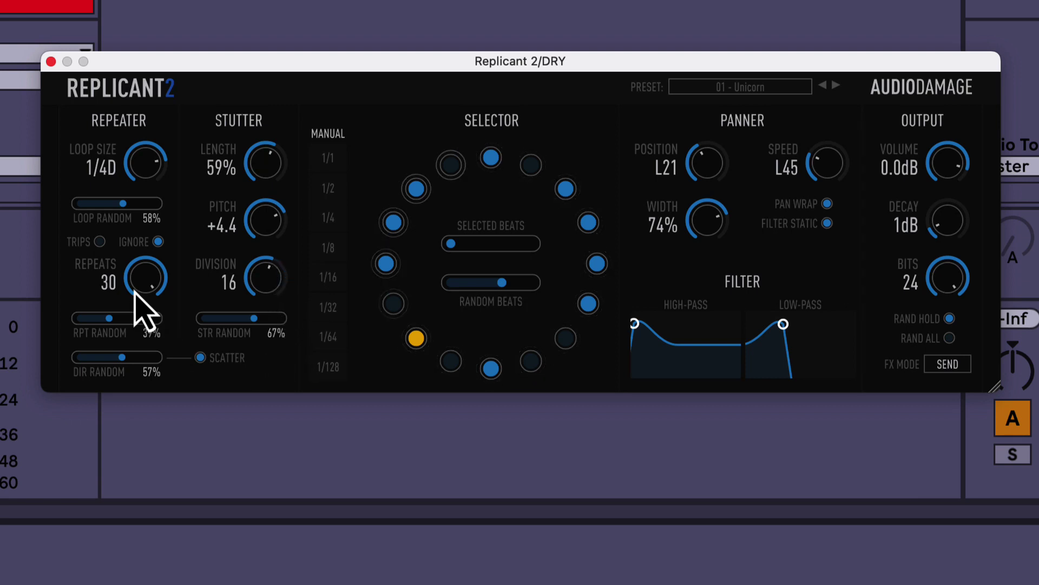
drag(120, 209, 102, 208)
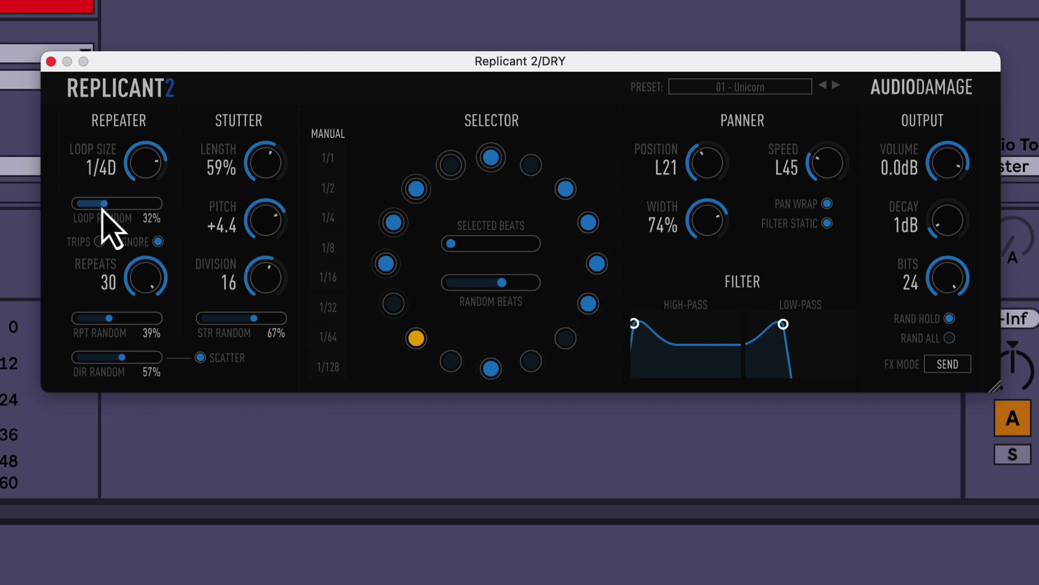
drag(148, 278, 154, 407)
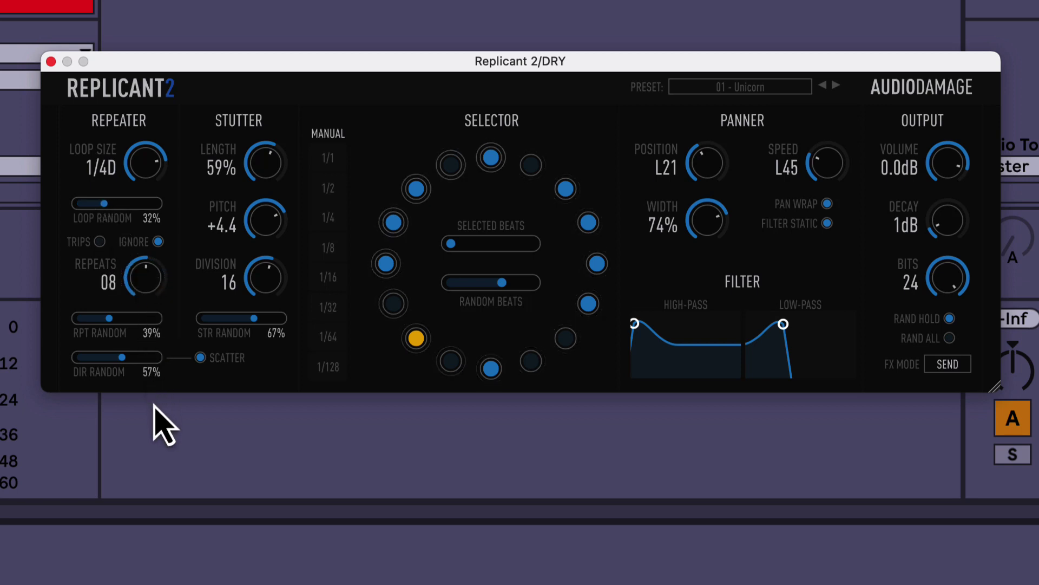
drag(128, 360, 99, 364)
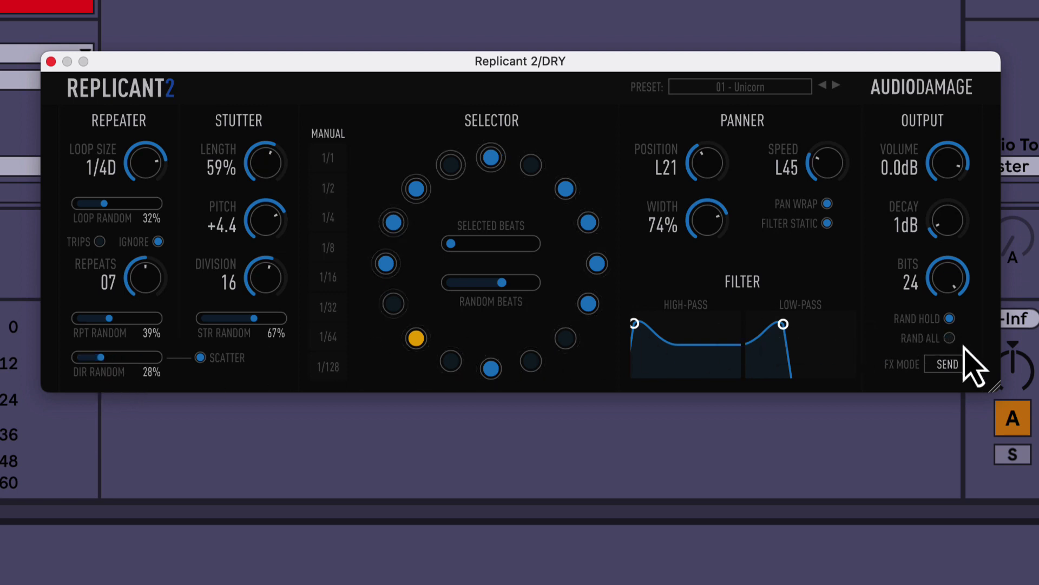
Step: Widen the panner to 99%, turn off Pan Wrap, and reshape the low-pass and high-pass corners
drag(706, 230, 645, 165)
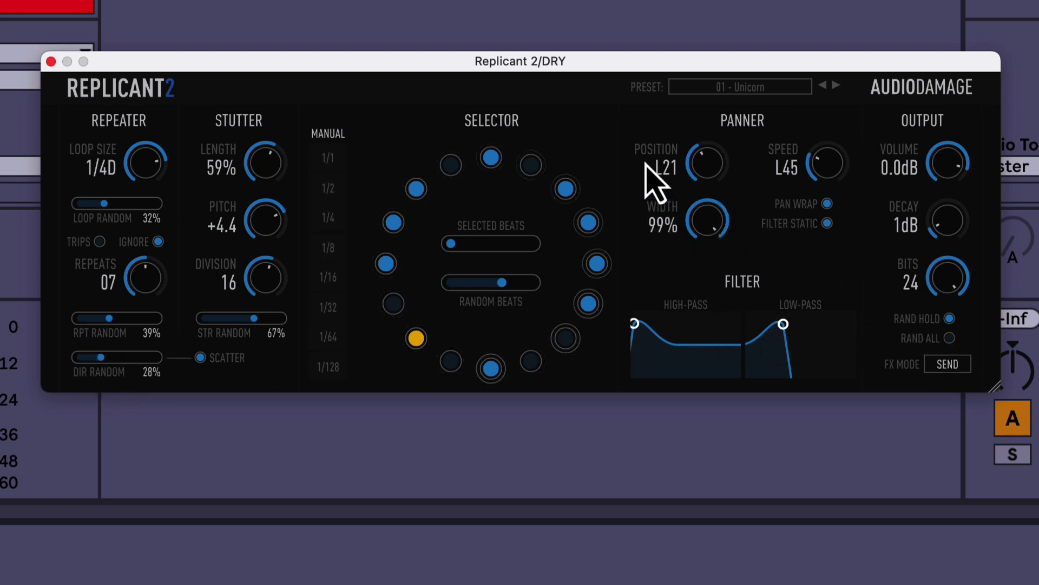
click(826, 223)
drag(784, 324, 793, 330)
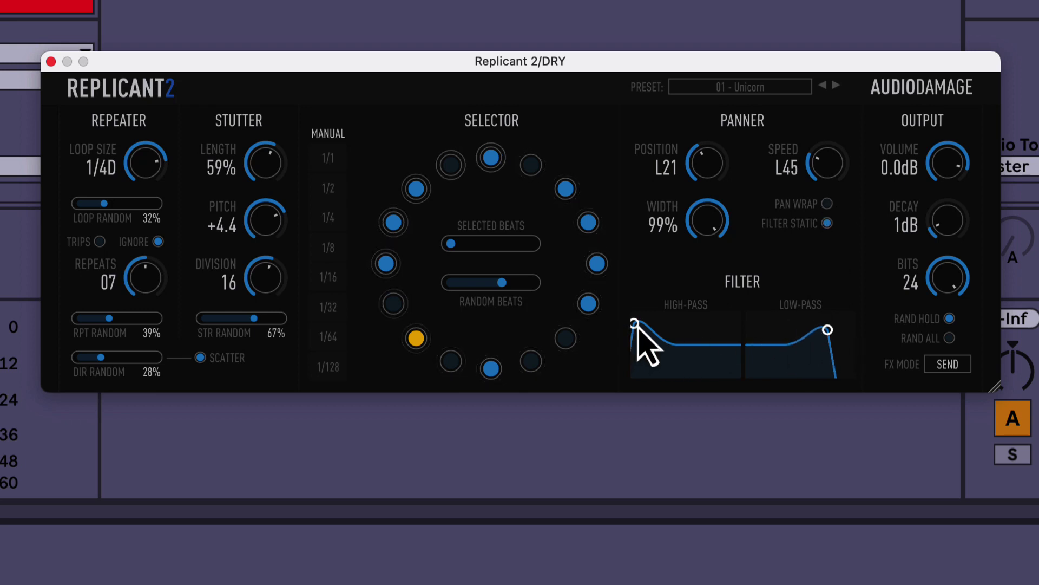
drag(634, 323, 668, 319)
click(566, 337)
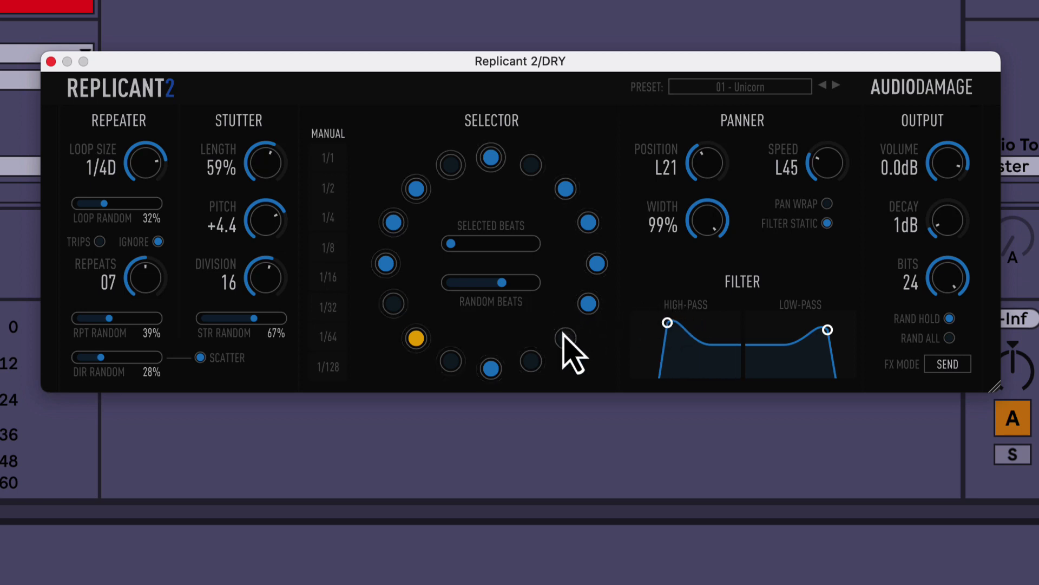
Step: Return FX mode to Mix and lower the high-pass cutoff slightly
click(948, 368)
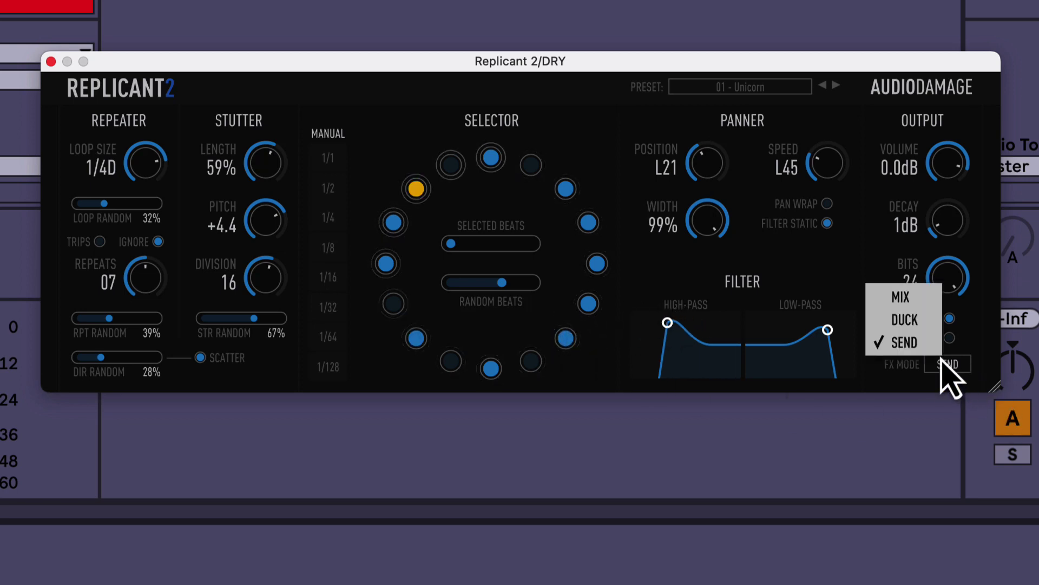
click(903, 302)
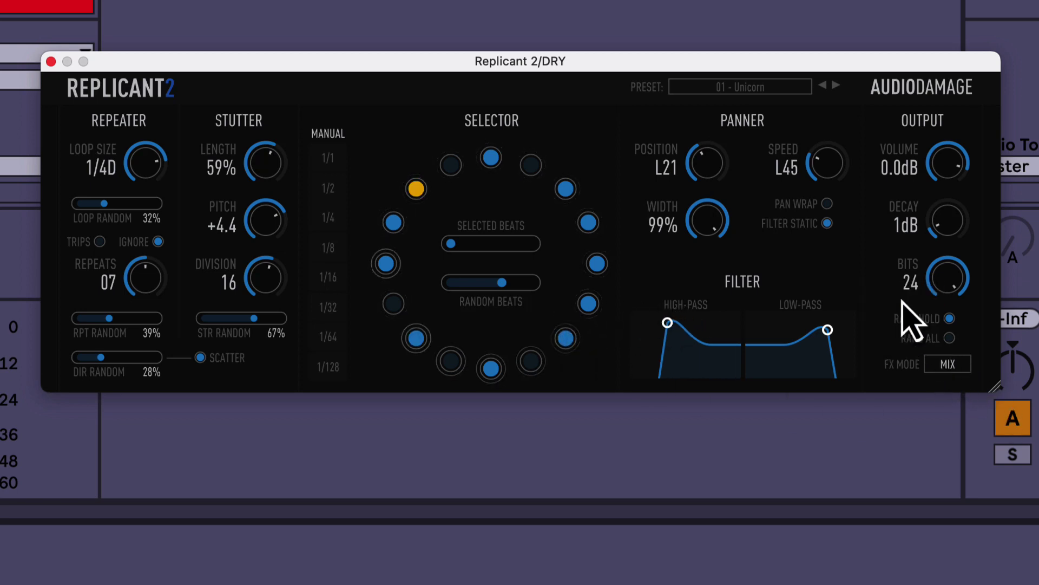
click(949, 368)
click(842, 308)
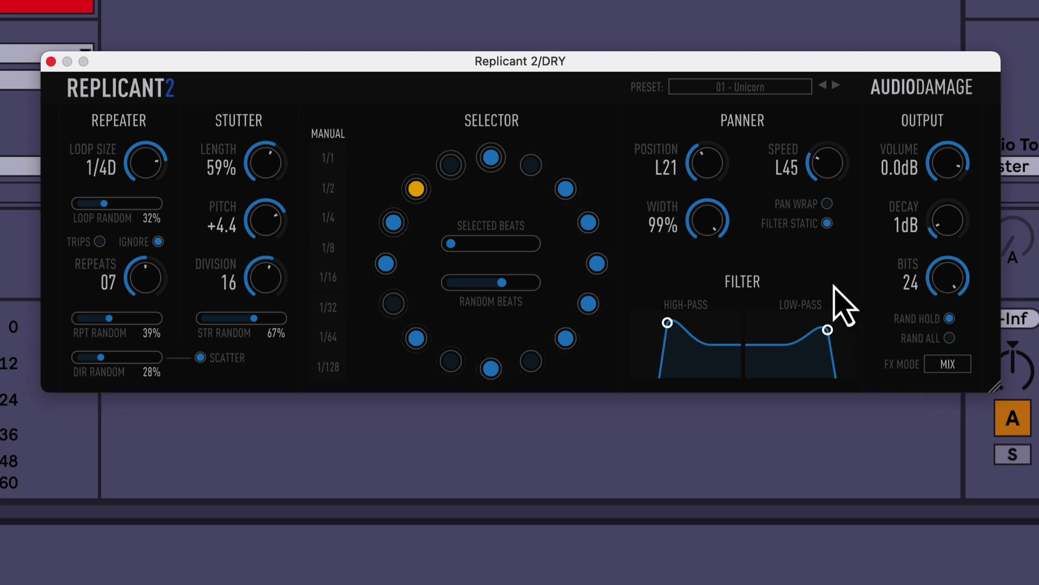
mouse_move(667, 323)
mouse_down()
mouse_move(654, 327)
mouse_move(649, 306)
mouse_move(718, 307)
mouse_move(676, 307)
mouse_move(658, 326)
mouse_up()
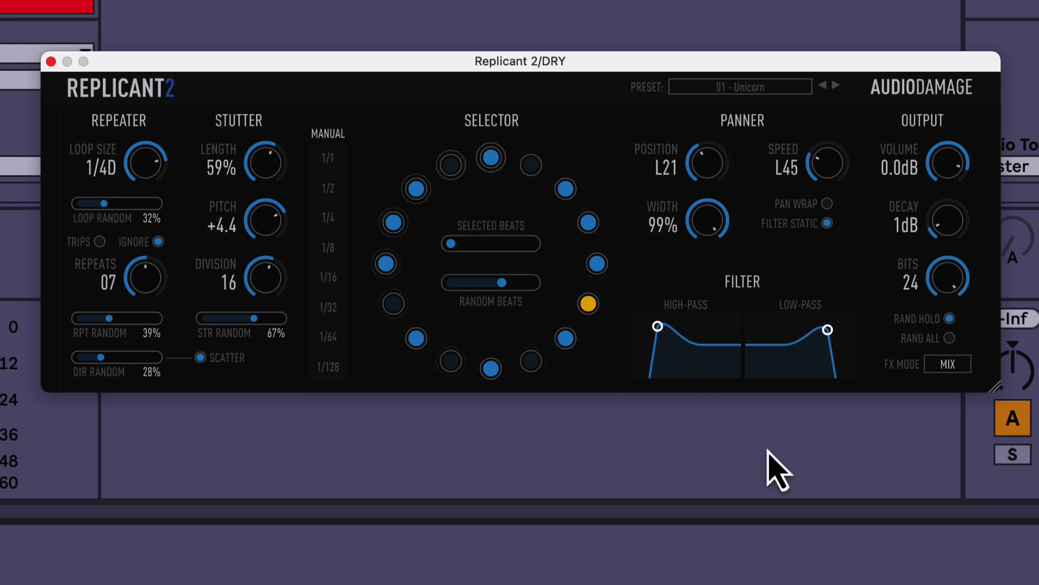